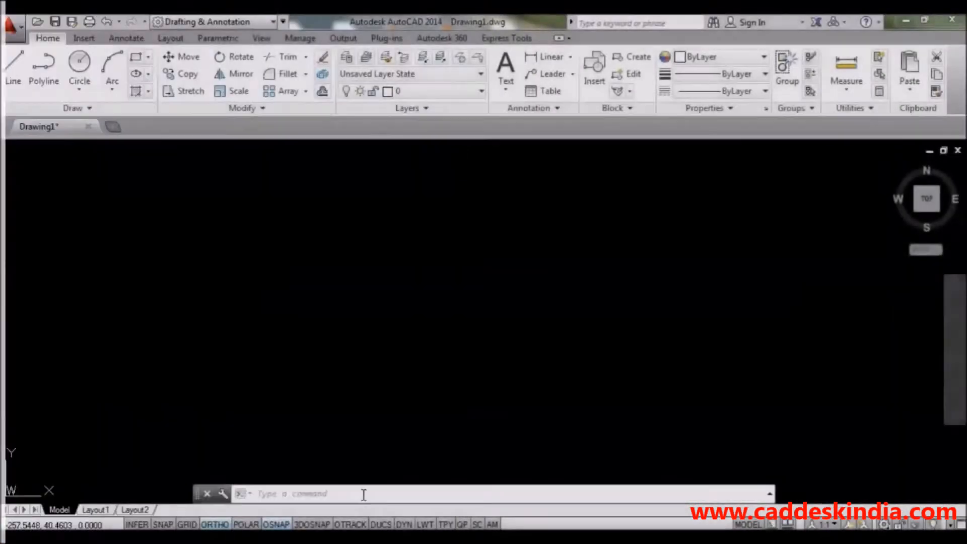
# Draw a circle with a radius of 20 in the empty drawing area
pyautogui.write('c')
pyautogui.press('Return')
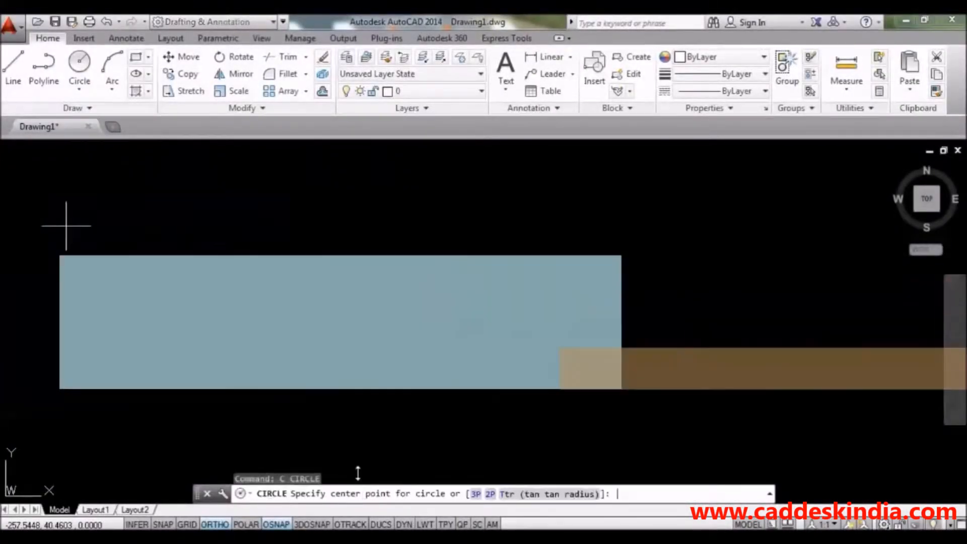
pyautogui.click(416, 299)
pyautogui.write('20')
pyautogui.press('Return')
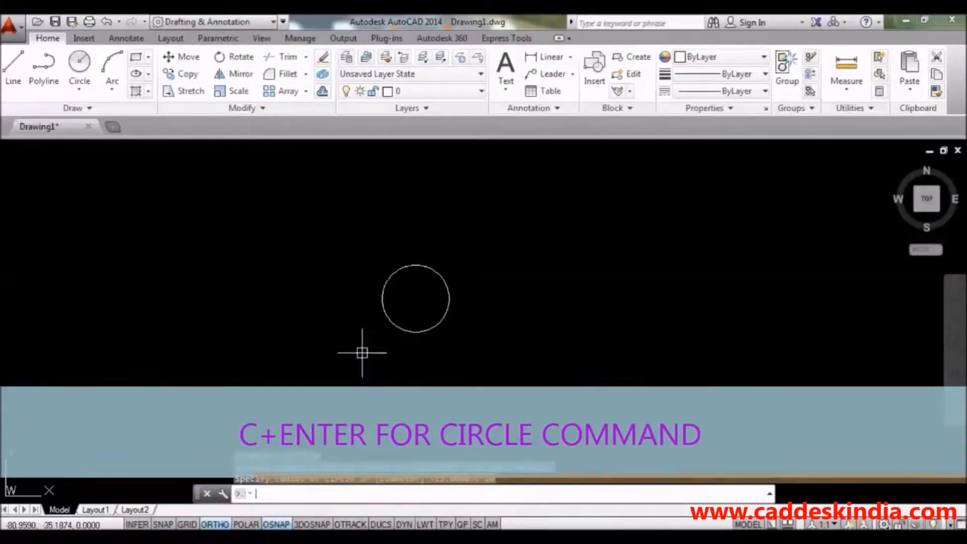
# Draw a concentric inner circle with a radius of 15 at the first circle's centre
pyautogui.write('c')
pyautogui.press('Return')
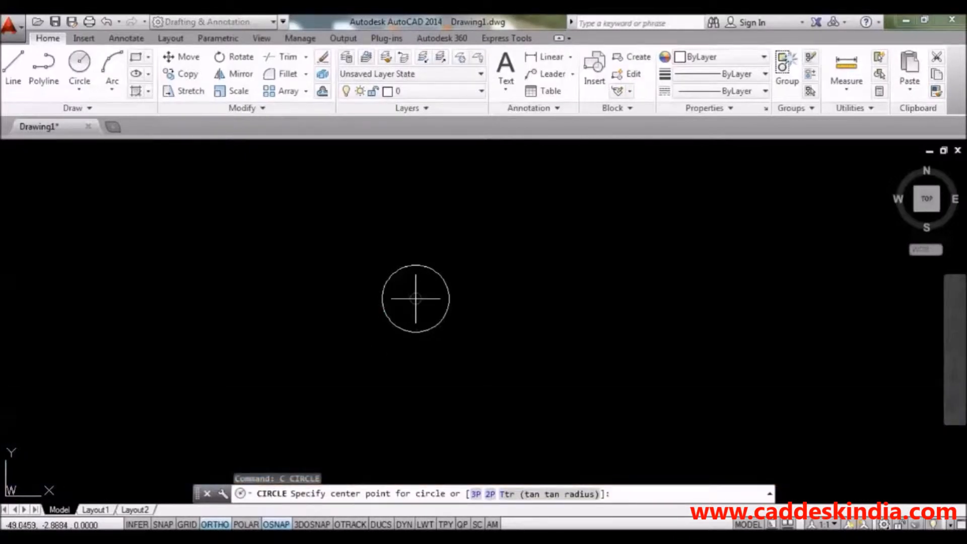
pyautogui.click(414, 299)
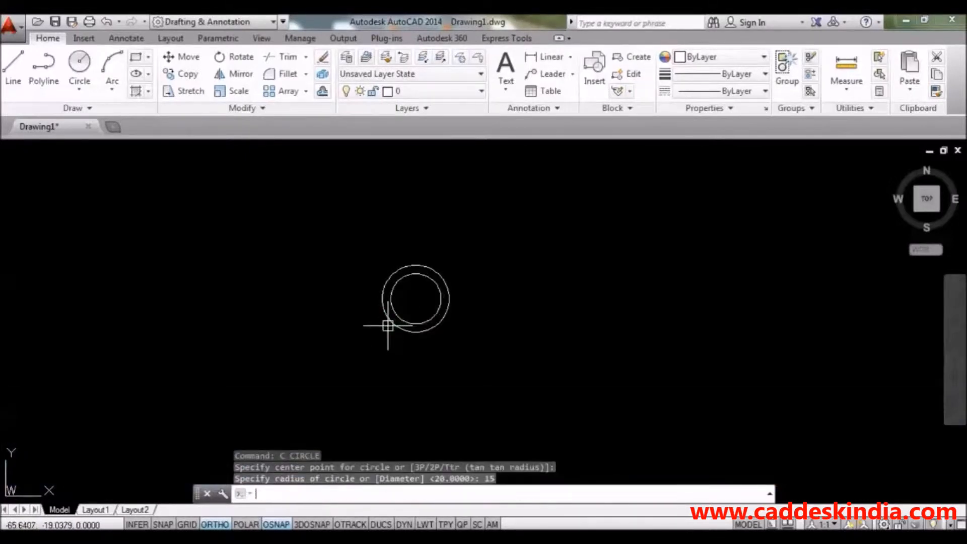
pyautogui.press('Return')
# Draw a vertical line 70 units long upward from the centre of the circles
pyautogui.scroll(2, 406, 288)
pyautogui.write('l')
pyautogui.press('Return')
pyautogui.click(419, 306)
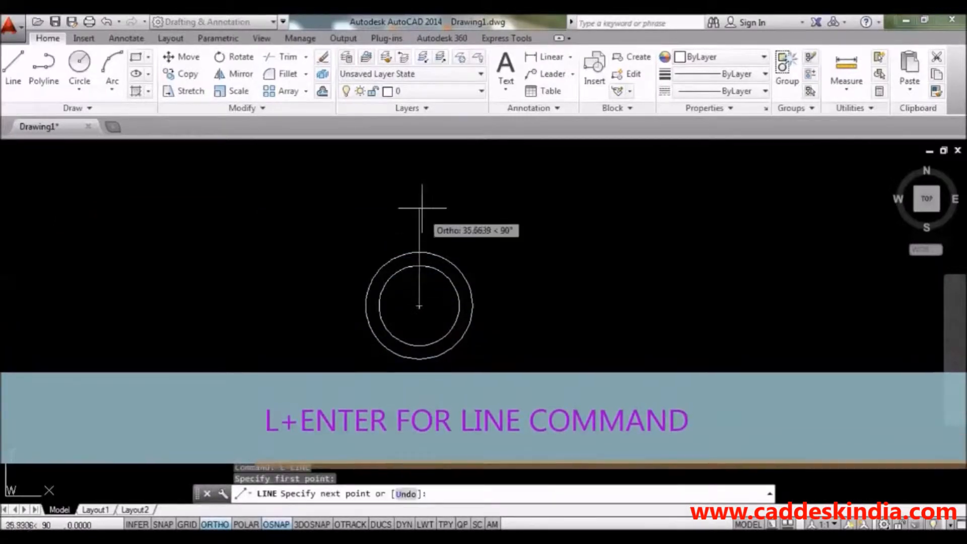
pyautogui.write('70')
pyautogui.press('Return')
# Continue from the vertical line's upper end with 5-unit and 10-unit horizontal segments in opposite directions, forming a centred top edge
pyautogui.scroll(-2, 419, 215)
pyautogui.moveTo(419, 216); pyautogui.dragTo(424, 267, button='middle')
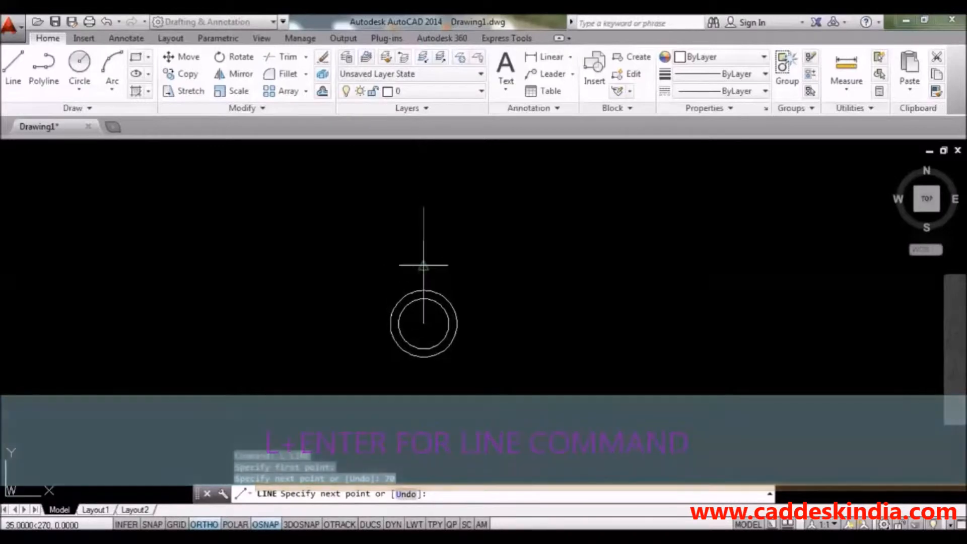
pyautogui.write('5')
pyautogui.press('Return')
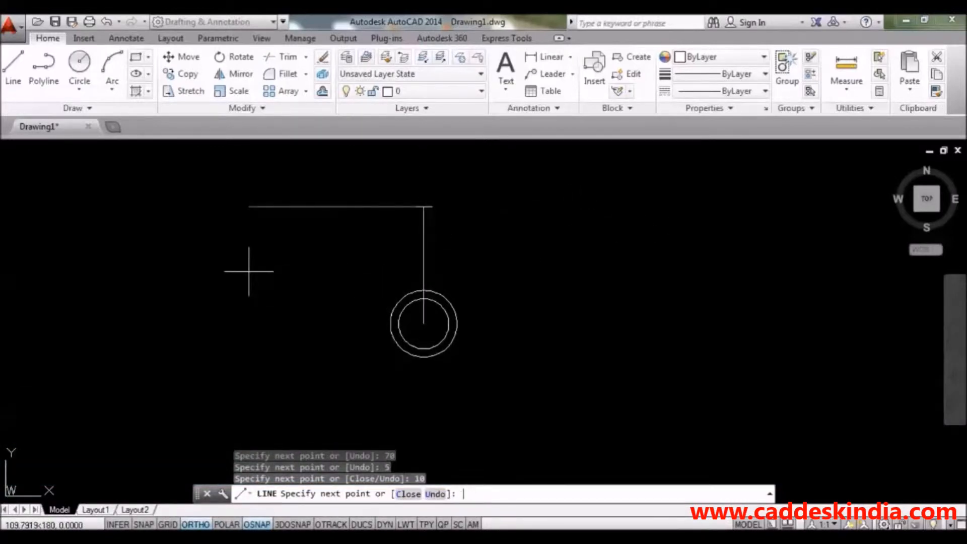
pyautogui.press('Escape')
pyautogui.scroll(3, 438, 209)
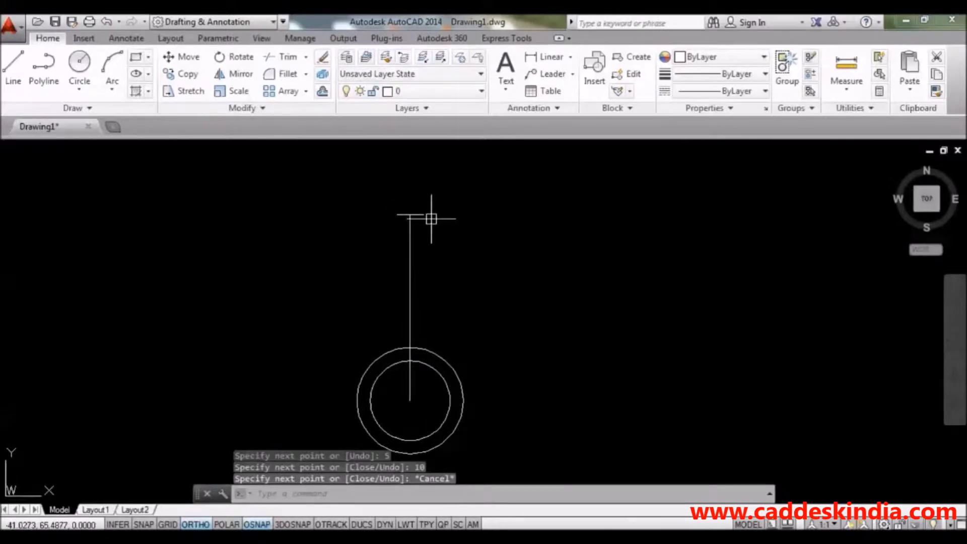
pyautogui.write('L')
pyautogui.press('Return')
pyautogui.click(423, 214)
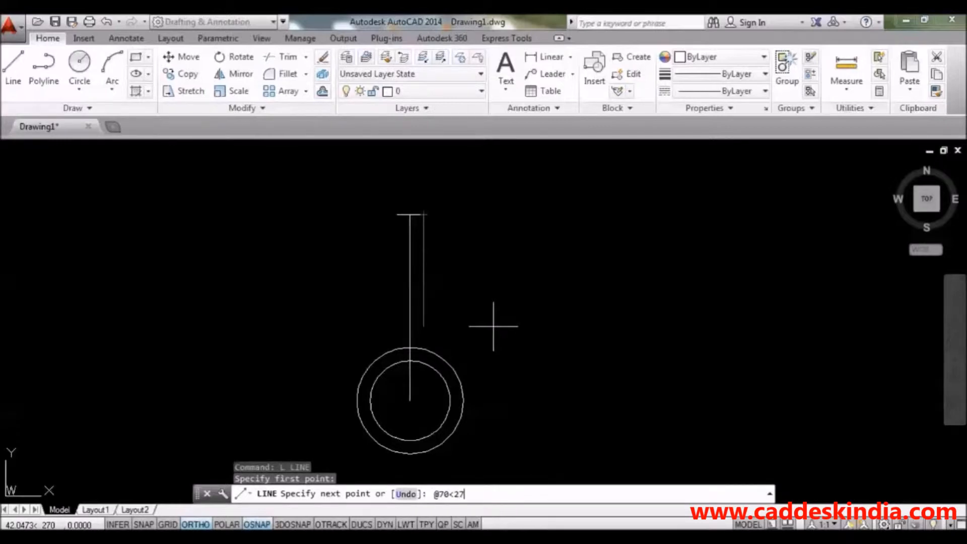
pyautogui.press('Return')
pyautogui.press('Escape')
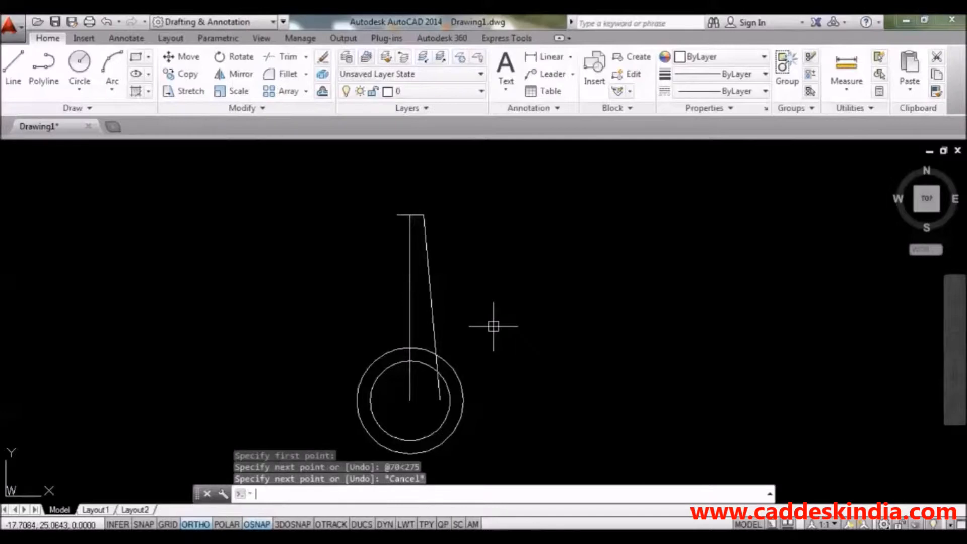
pyautogui.write('l')
pyautogui.press('Return')
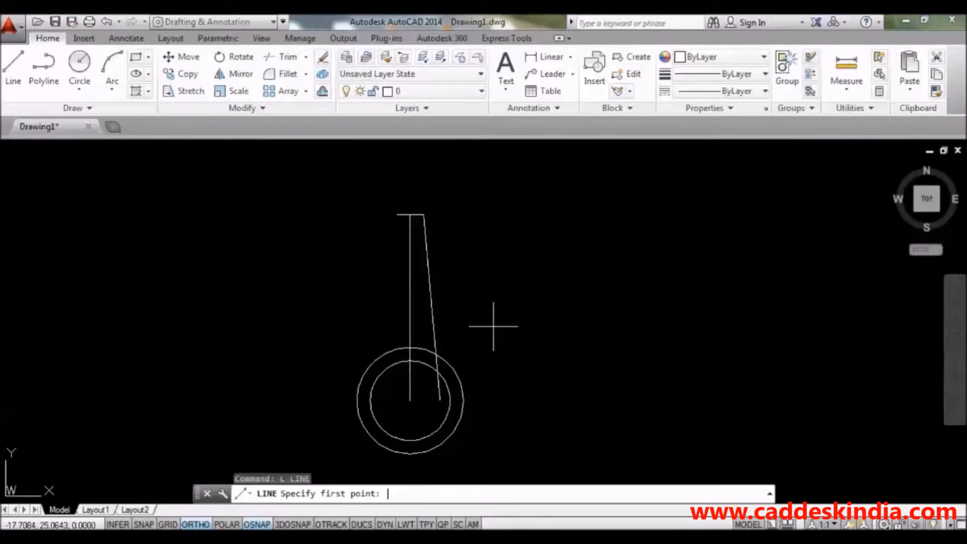
pyautogui.click(397, 215)
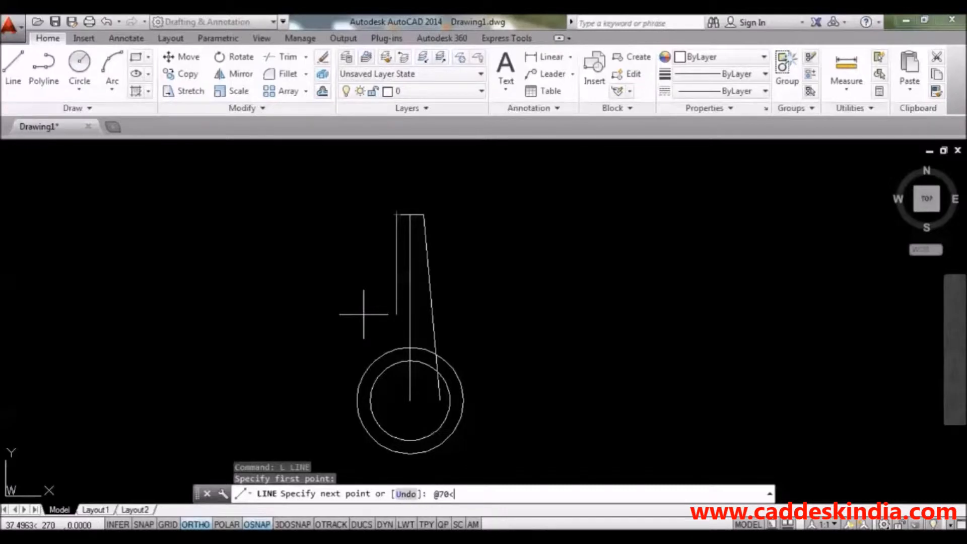
pyautogui.write('@70<265')
pyautogui.press('Return')
pyautogui.press('Escape')
# Trim both slanted lines back to the outer circle and delete the vertical centre line
pyautogui.write('t')
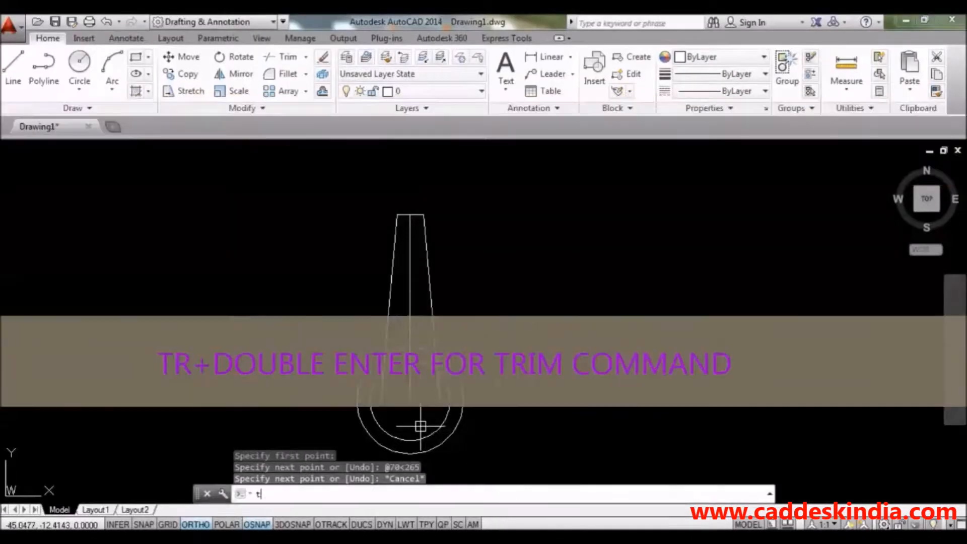
pyautogui.write('r')
pyautogui.press('Return')
pyautogui.press('Return')
pyautogui.scroll(2, 382, 384)
pyautogui.click(382, 384)
pyautogui.click(472, 385)
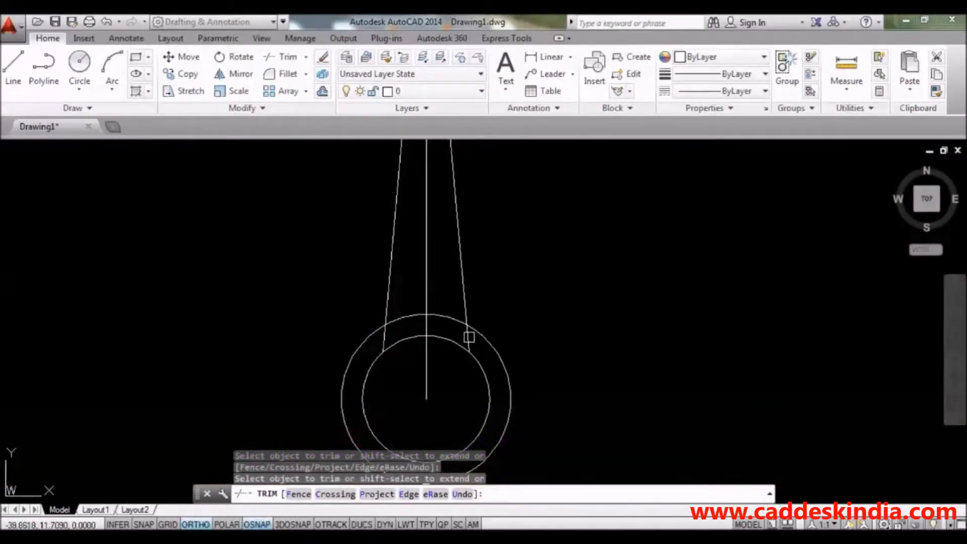
pyautogui.scroll(-3, 393, 339)
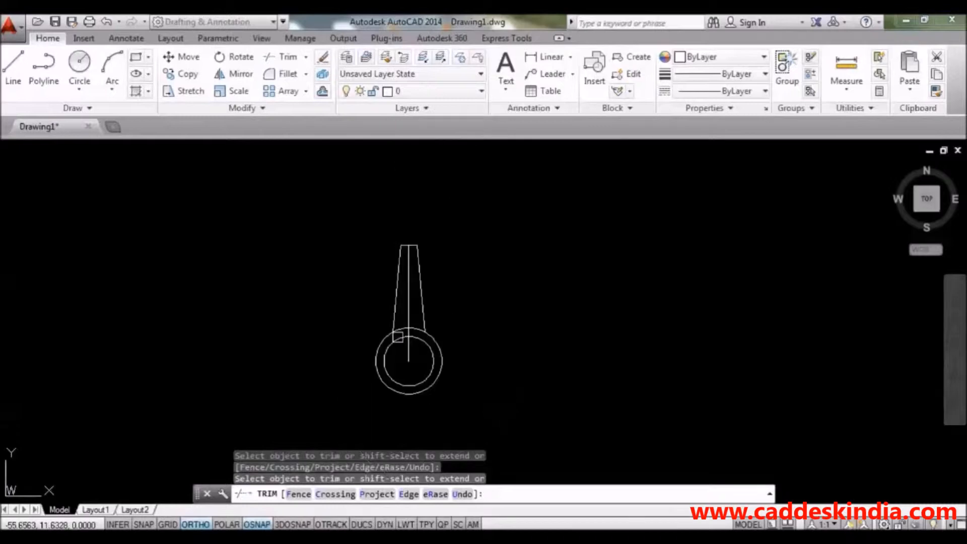
pyautogui.press('Escape')
pyautogui.click(413, 320)
pyautogui.press('Delete')
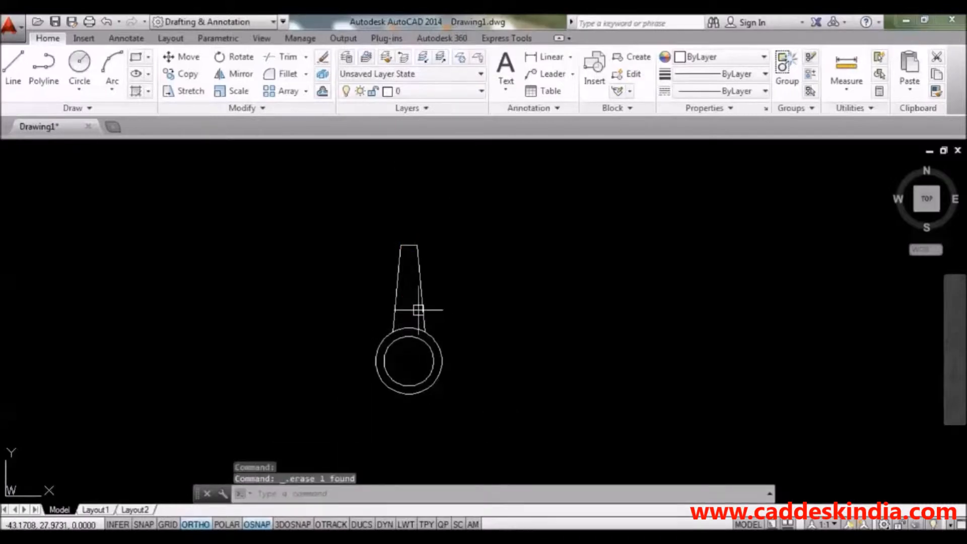
# Create a rotated copy of the upper blade about the circles' centre at a rotation angle of 120
pyautogui.write('ro')
pyautogui.press('Return')
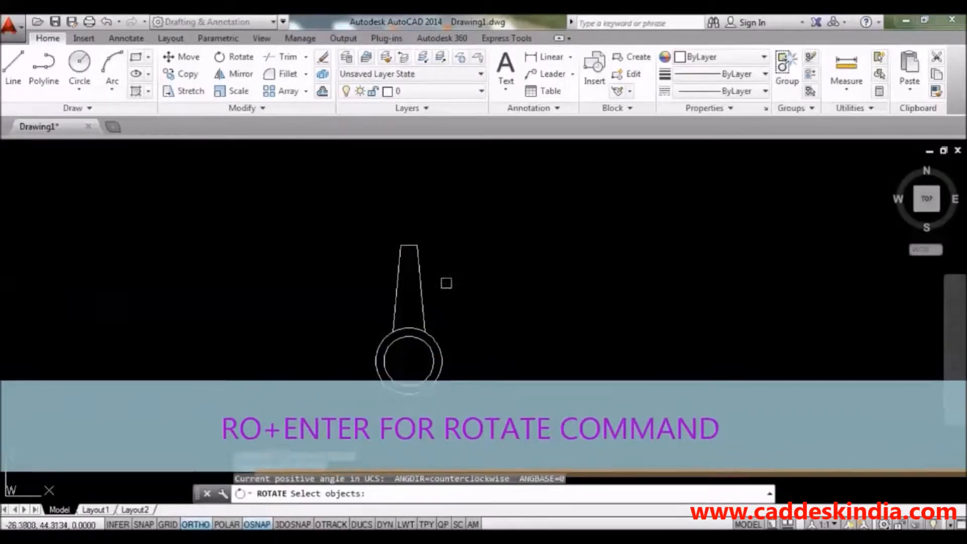
pyautogui.click(478, 254)
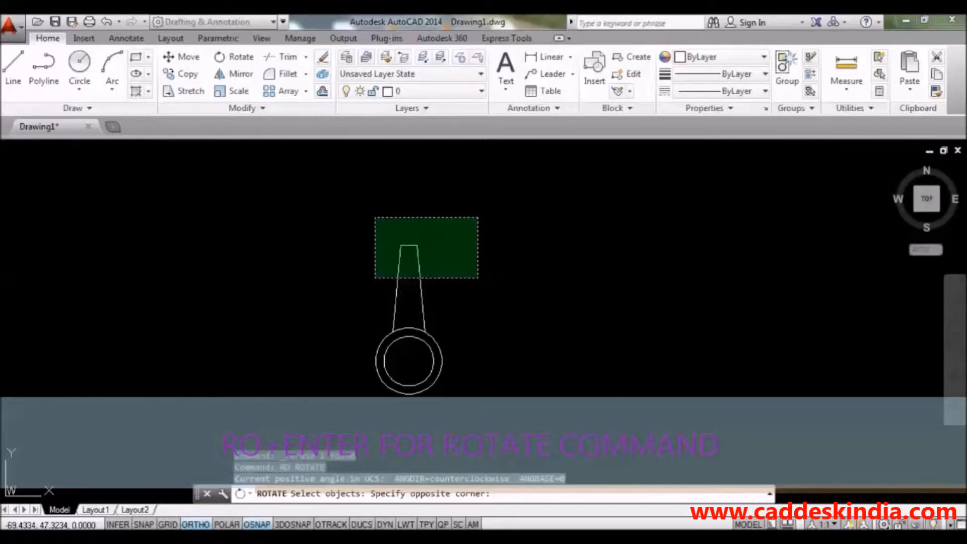
pyautogui.click(376, 278)
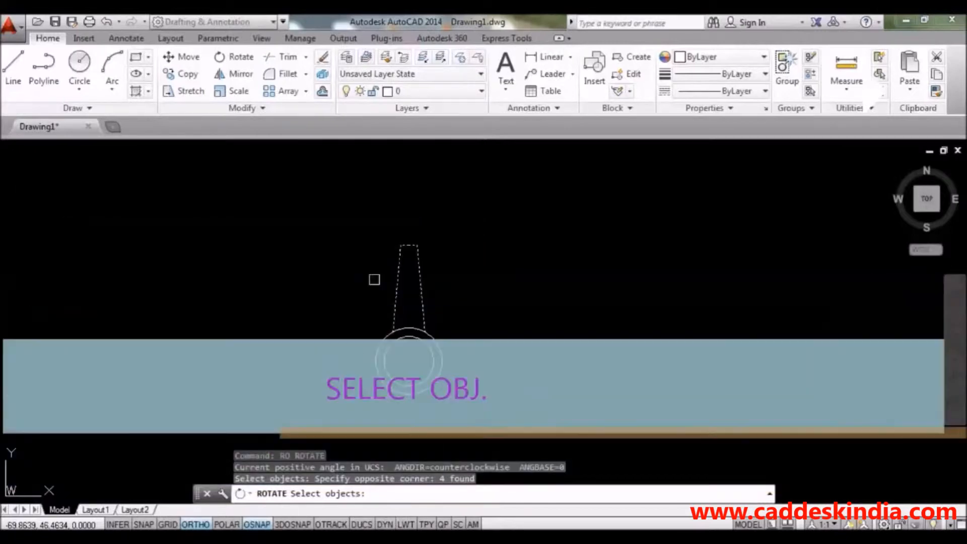
pyautogui.press('Return')
pyautogui.moveTo(414, 342); pyautogui.dragTo(418, 306, button='middle')
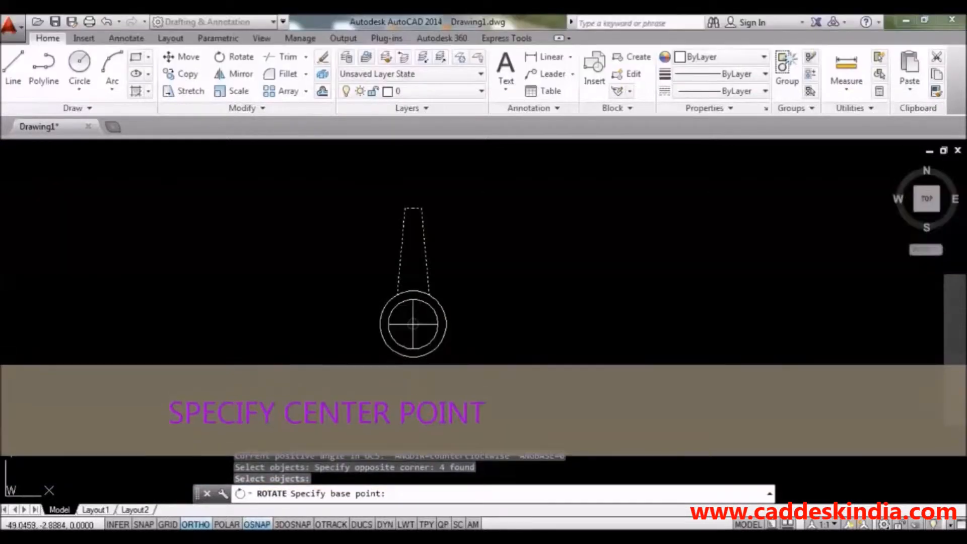
pyautogui.click(414, 324)
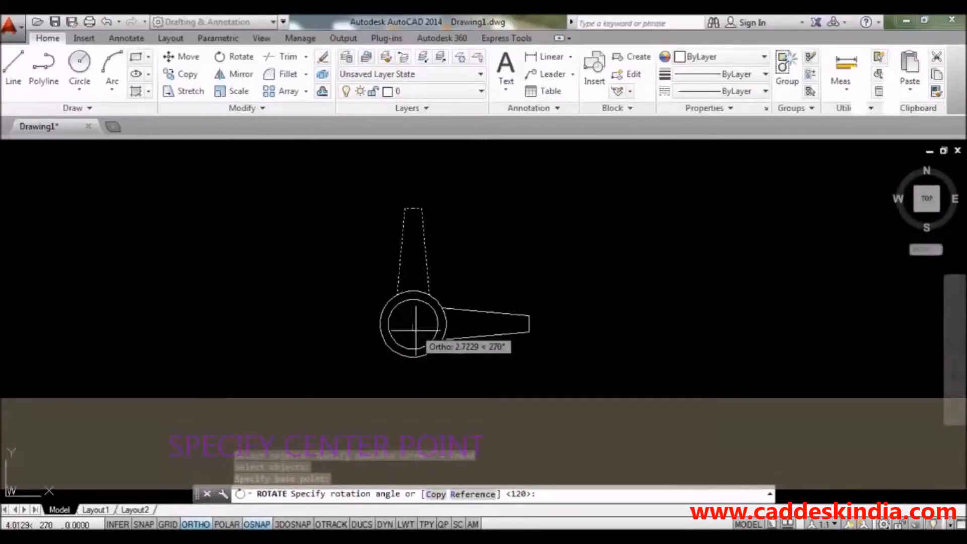
pyautogui.write('c')
pyautogui.press('Return')
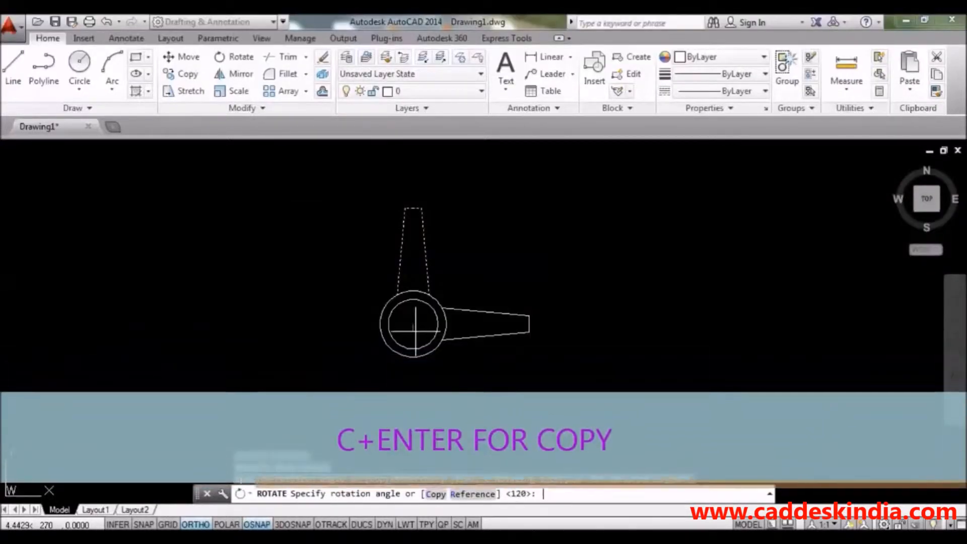
pyautogui.write('12')
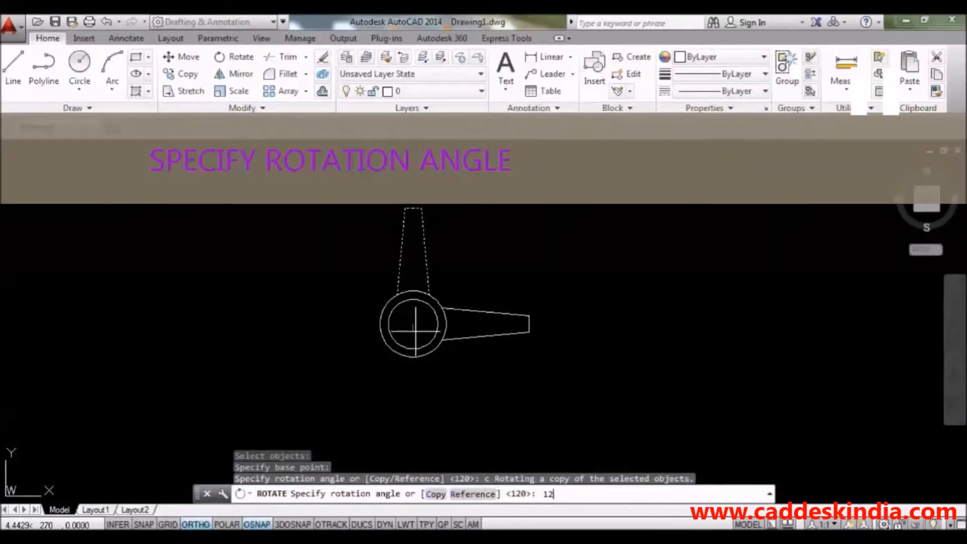
pyautogui.write('0')
pyautogui.press('Return')
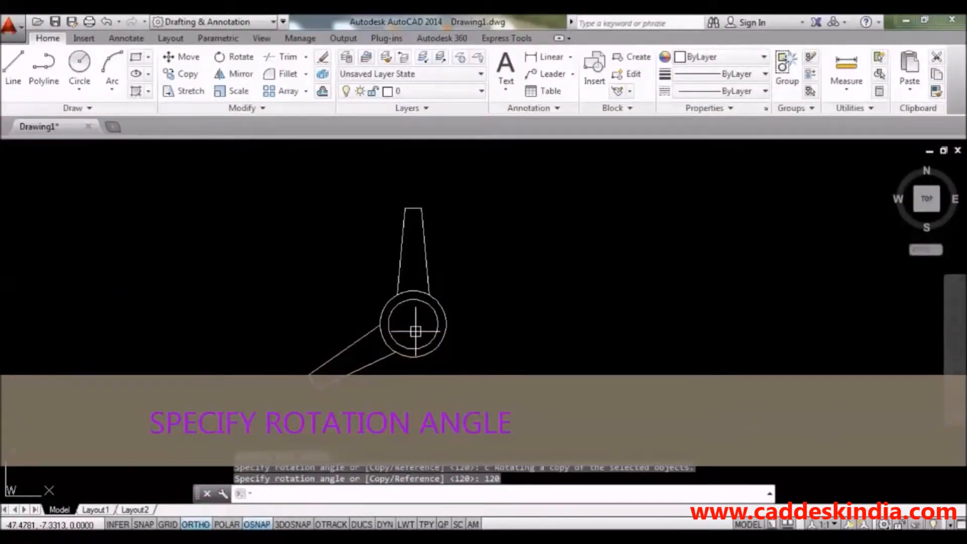
pyautogui.moveTo(416, 331); pyautogui.dragTo(443, 276, button='middle')
pyautogui.click(375, 323)
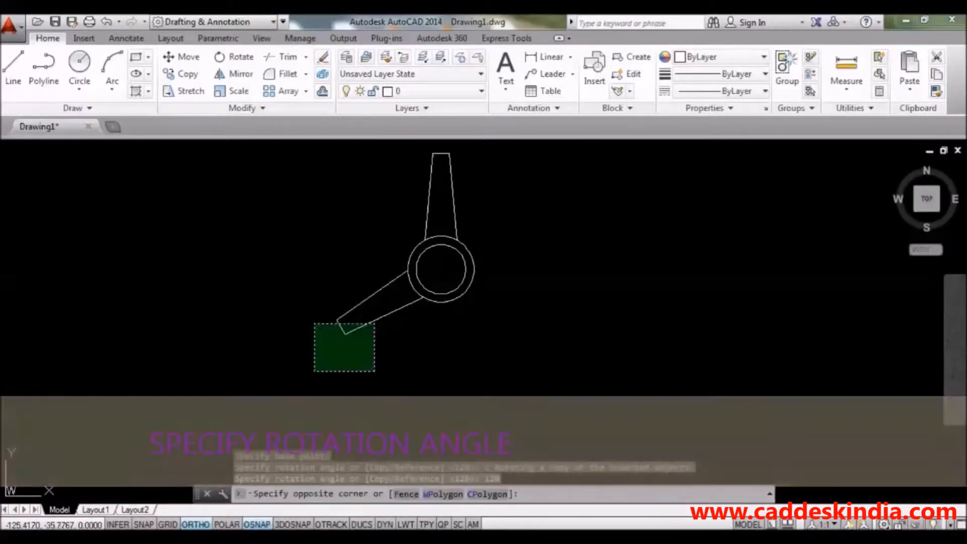
pyautogui.click(314, 371)
pyautogui.write('ro')
pyautogui.press('Escape')
pyautogui.press('Escape')
pyautogui.press('Escape')
# Create a third blade by rotating a copy of the lower-left blade 120 degrees about the circles' centre
pyautogui.write('ro')
pyautogui.press('Return')
pyautogui.click(309, 294)
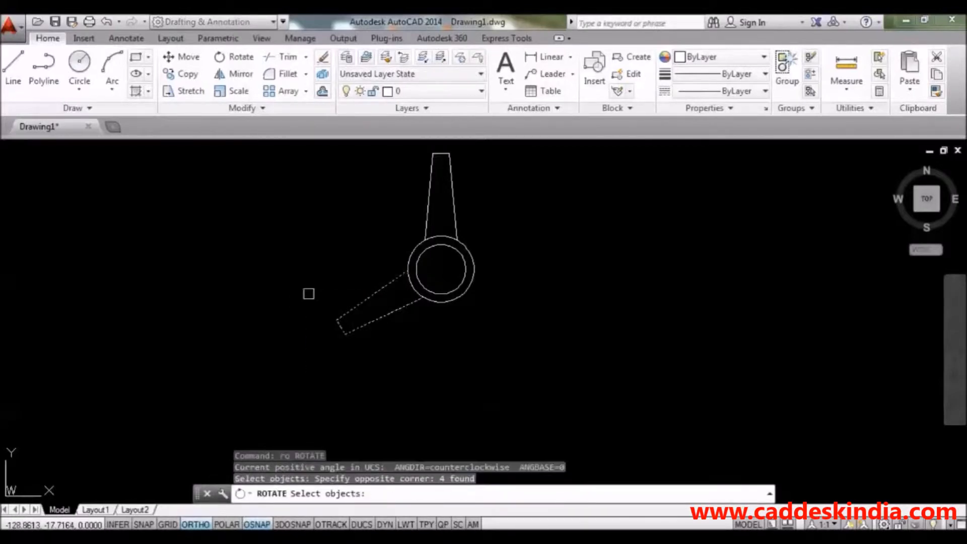
pyautogui.press('Return')
pyautogui.click(441, 269)
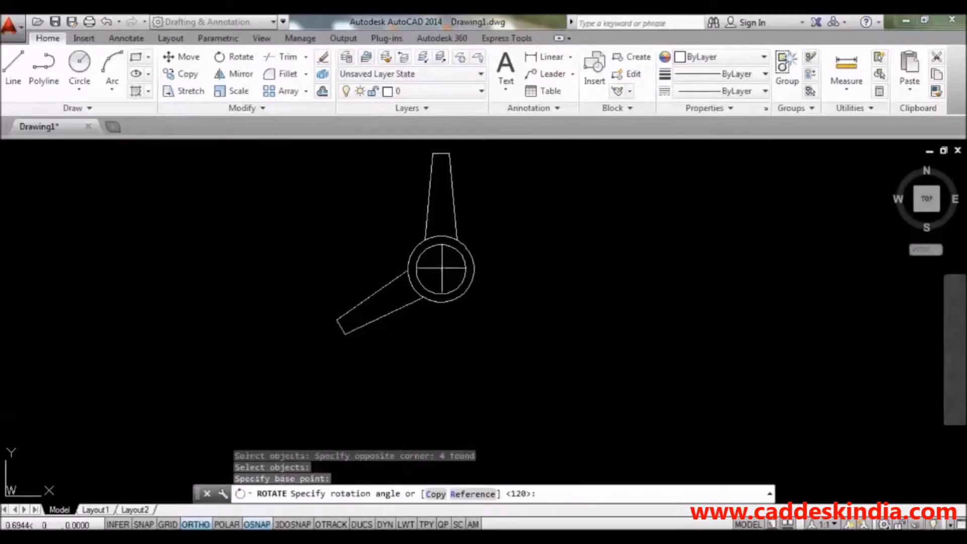
pyautogui.write('c')
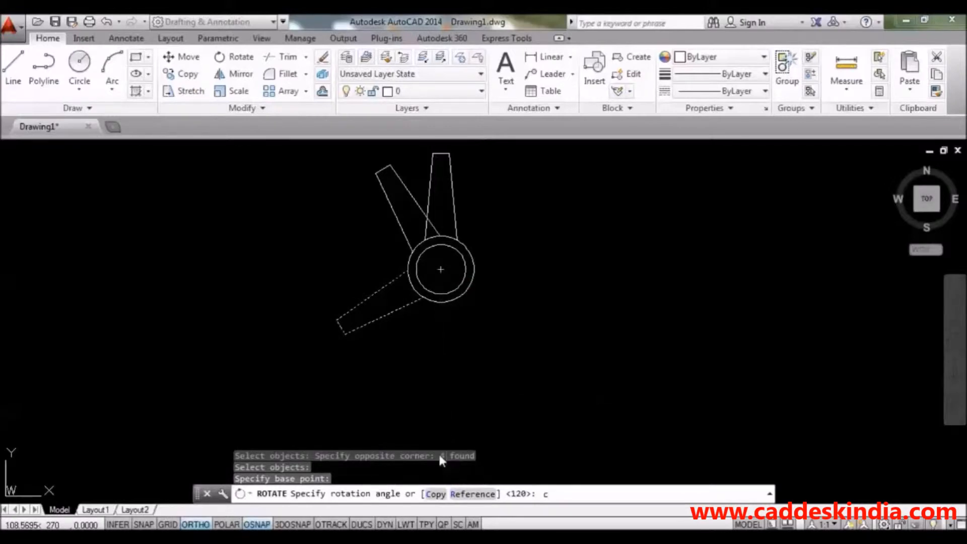
pyautogui.press('Return')
pyautogui.write('120')
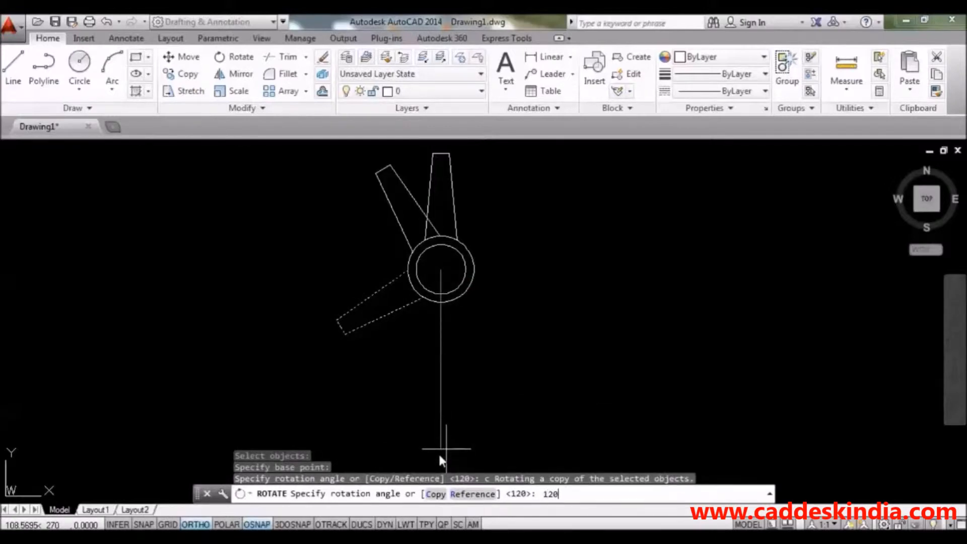
pyautogui.press('Return')
pyautogui.moveTo(445, 344); pyautogui.dragTo(438, 400, button='middle')
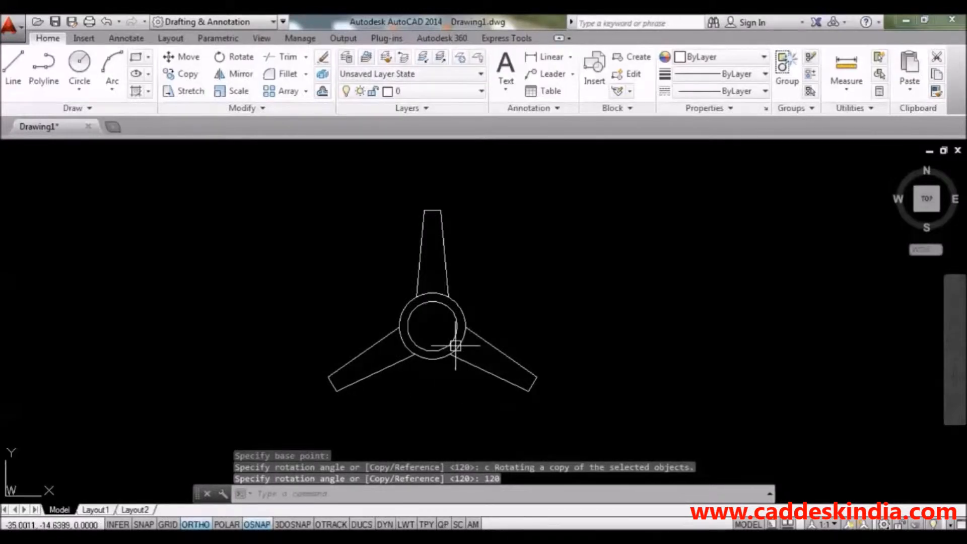
pyautogui.moveTo(456, 346); pyautogui.dragTo(435, 342, button='middle')
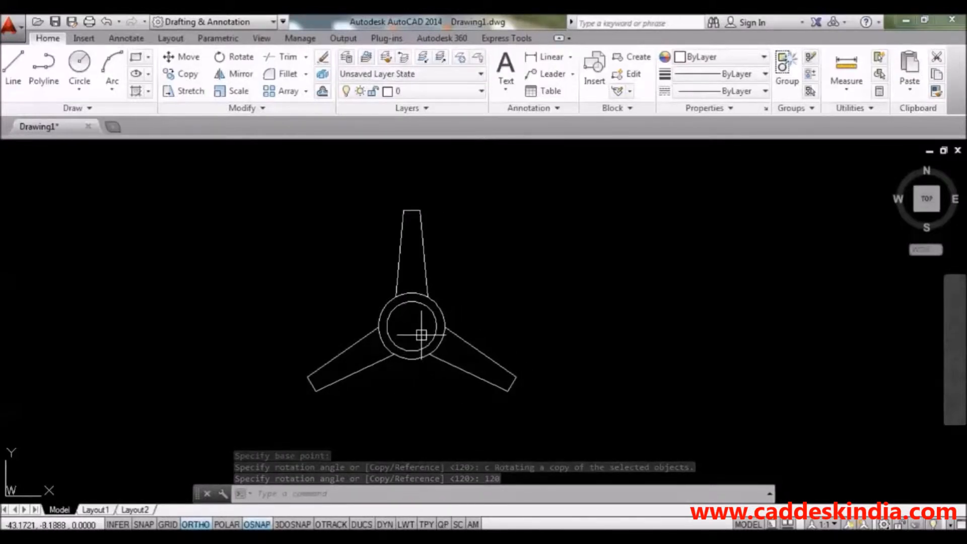
pyautogui.scroll(2, 422, 335)
pyautogui.scroll(-2, 421, 335)
pyautogui.moveTo(421, 334); pyautogui.dragTo(419, 349, button='middle')
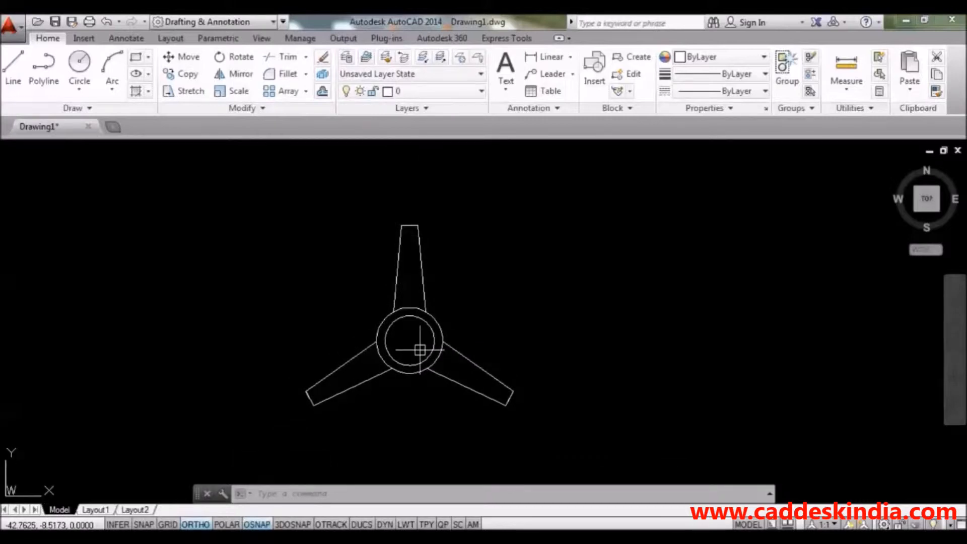
pyautogui.click(865, 538)
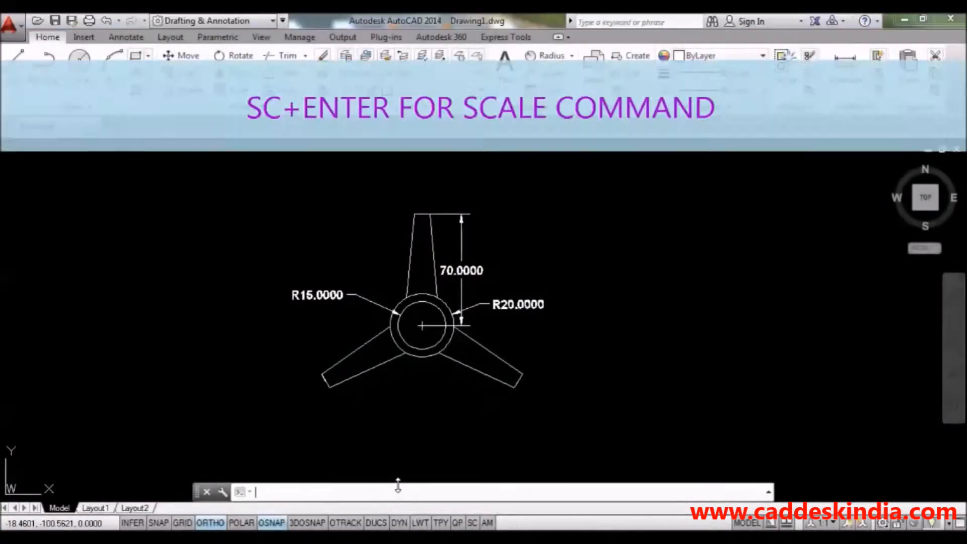
# Scale the whole dimensioned fan figure by a factor of 2 from the lower corner of the lower-left blade's tip
pyautogui.write('sc')
pyautogui.press('Return')
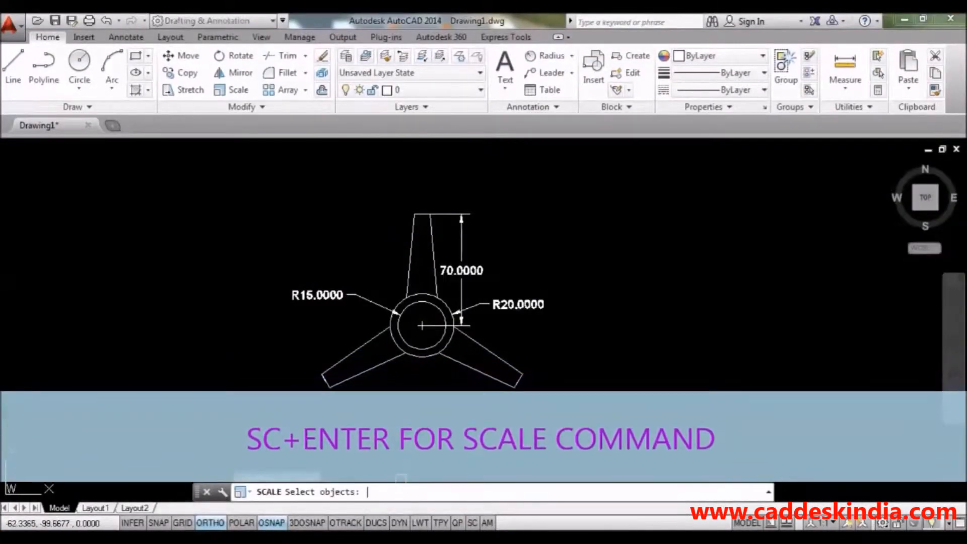
pyautogui.click(201, 198)
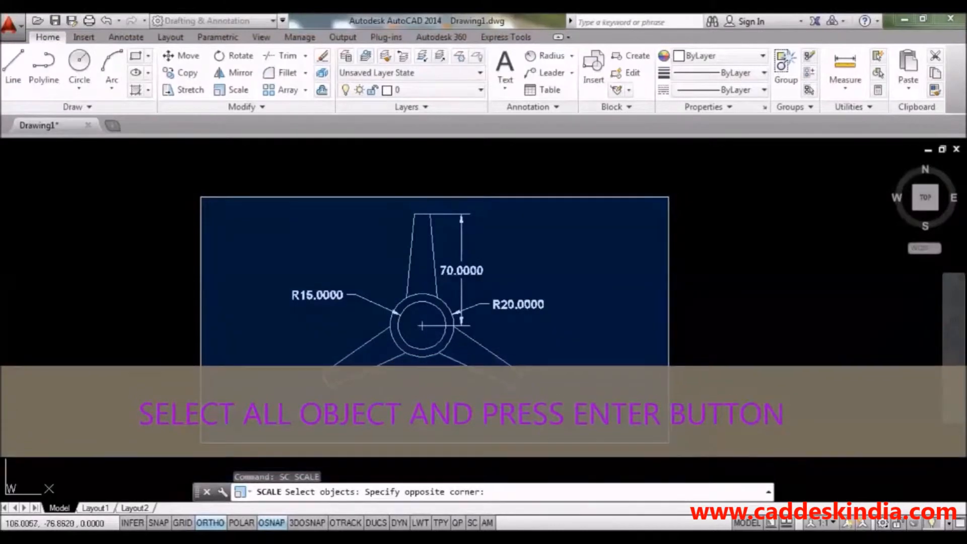
pyautogui.click(669, 444)
pyautogui.press('Return')
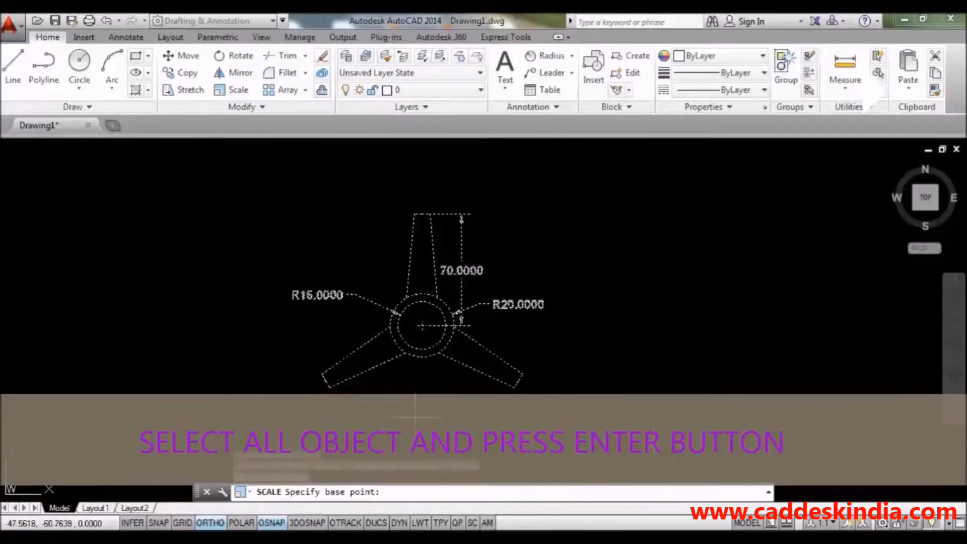
pyautogui.click(329, 388)
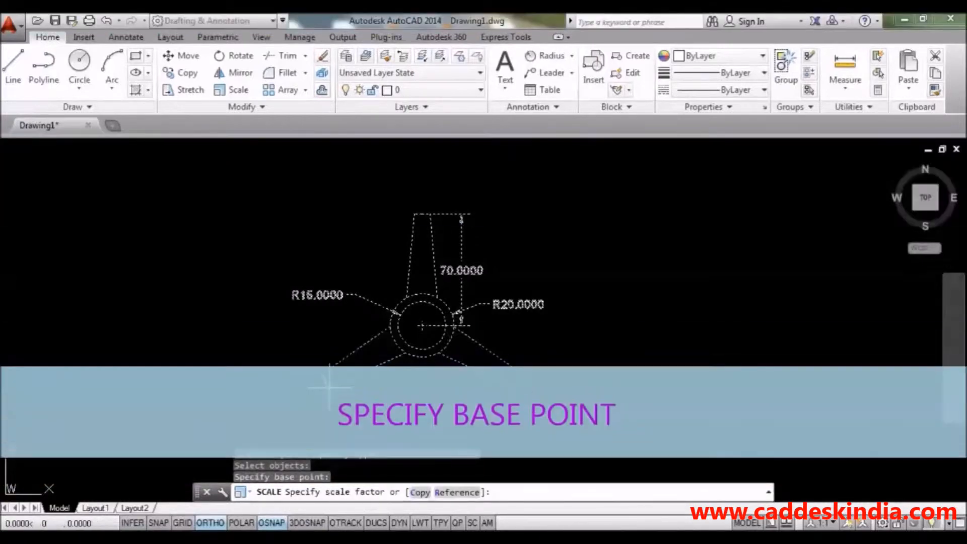
pyautogui.write('2')
pyautogui.press('Return')
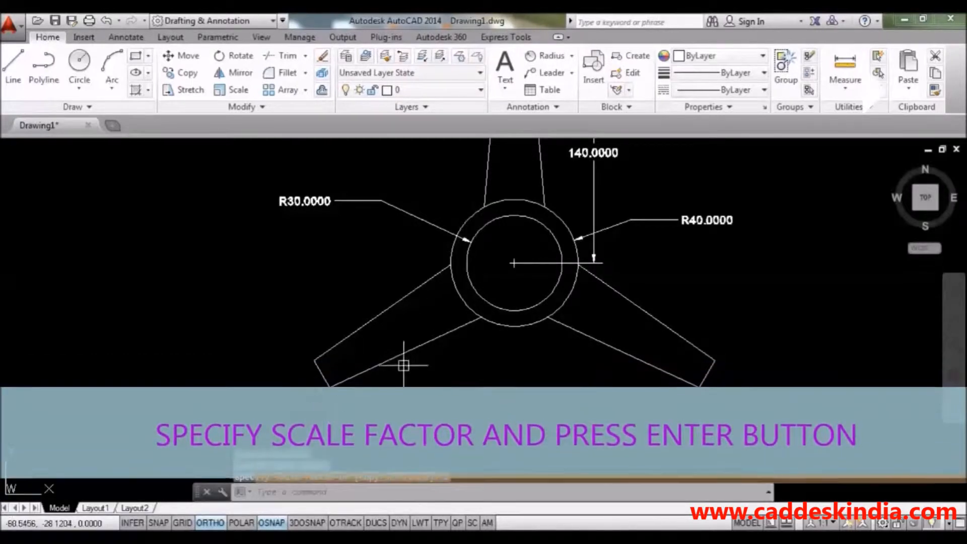
pyautogui.moveTo(497, 350); pyautogui.dragTo(433, 404, button='middle')
pyautogui.scroll(2, 622, 281)
pyautogui.moveTo(650, 276); pyautogui.dragTo(579, 344, button='middle')
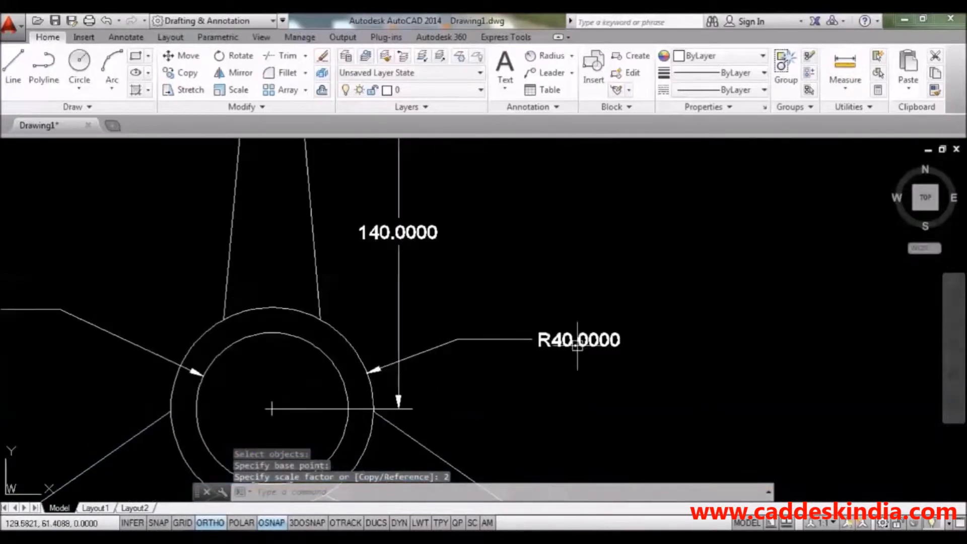
# Undo the scaling of the fan figure
pyautogui.scroll(-2, 388, 255)
pyautogui.hotkey('ctrl', 'z')
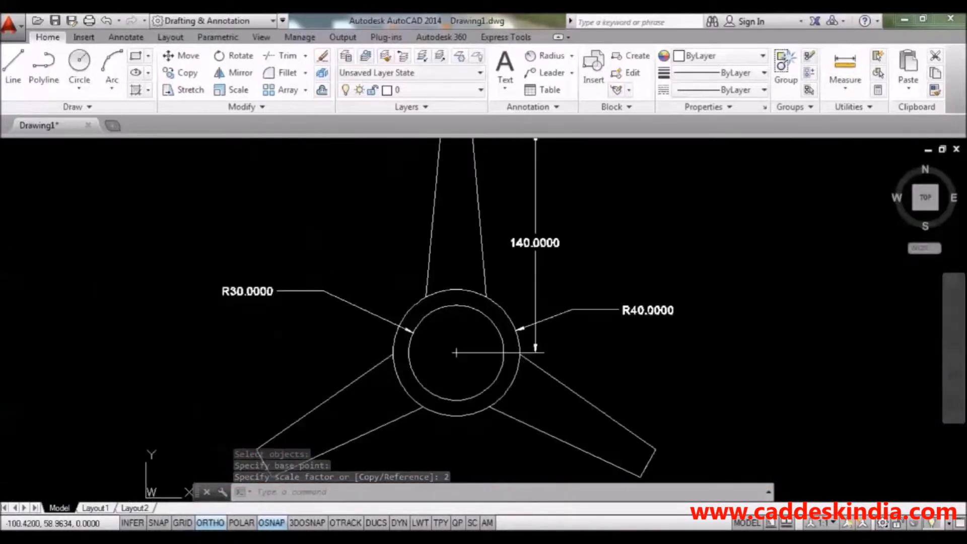
pyautogui.hotkey('ctrl', 'z')
pyautogui.hotkey('ctrl', 'z')
pyautogui.hotkey('ctrl', 'z')
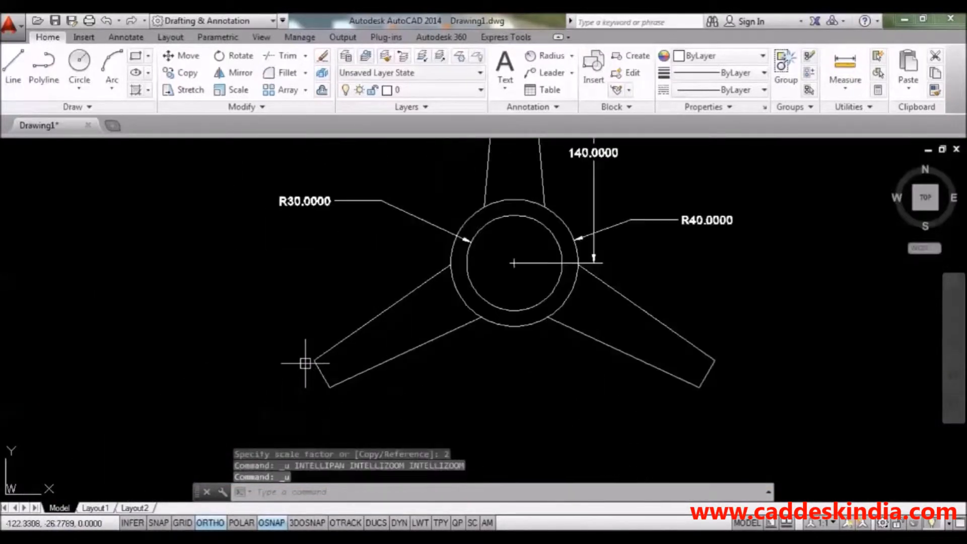
pyautogui.moveTo(406, 361); pyautogui.dragTo(349, 365, button='middle')
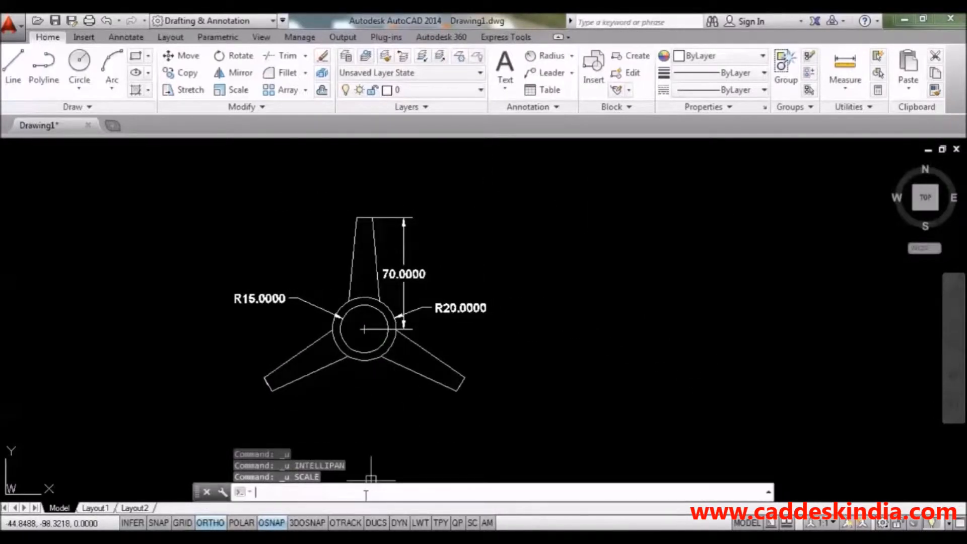
# Scale a copy of the whole dimensioned fan by a factor of 2, using a base point in the empty area right of the figure
pyautogui.write('sc')
pyautogui.press('Return')
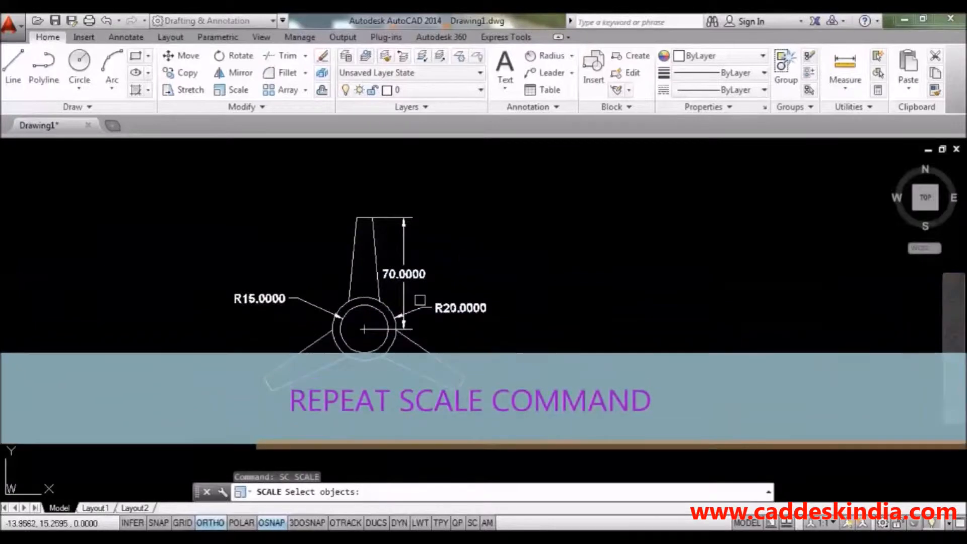
pyautogui.click(620, 142)
pyautogui.click(194, 398)
pyautogui.press('Return')
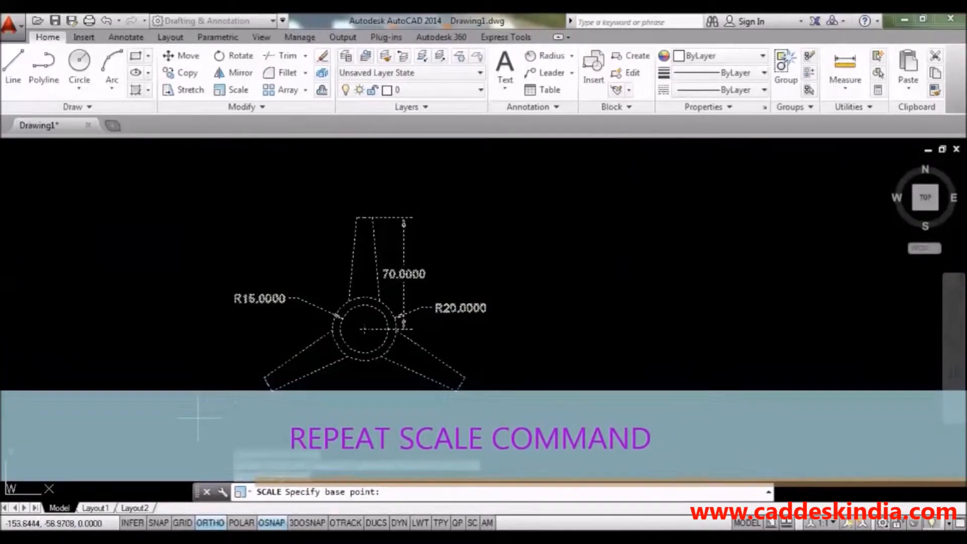
pyautogui.click(567, 384)
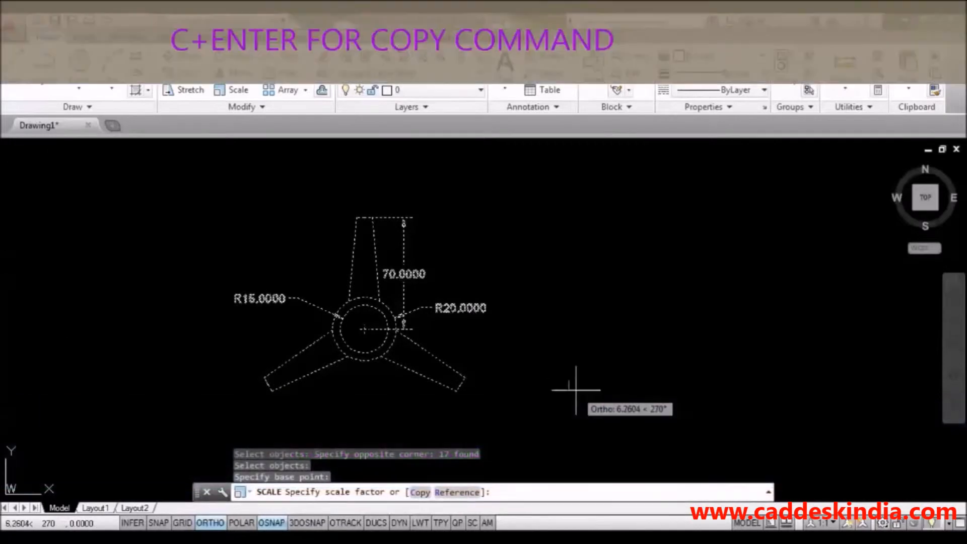
pyautogui.write('c')
pyautogui.press('Return')
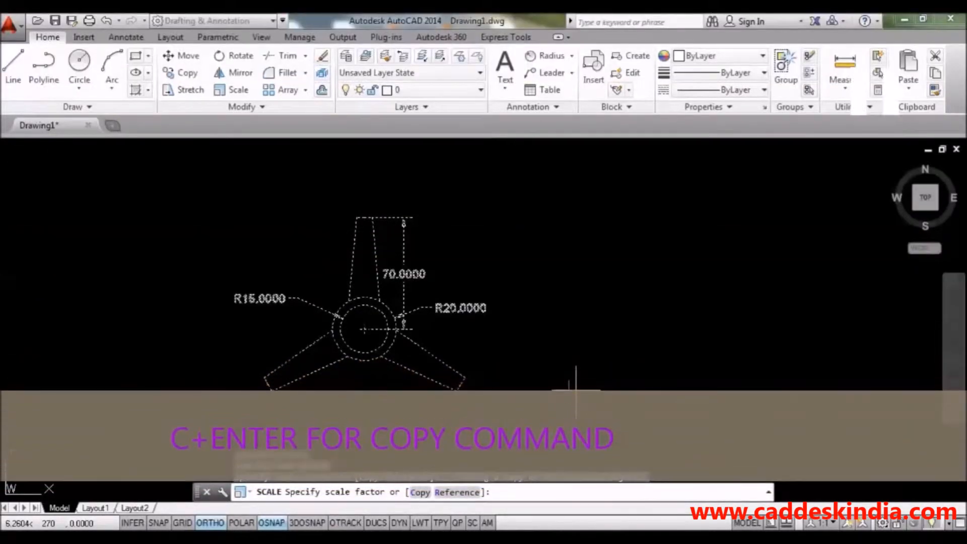
pyautogui.write('2')
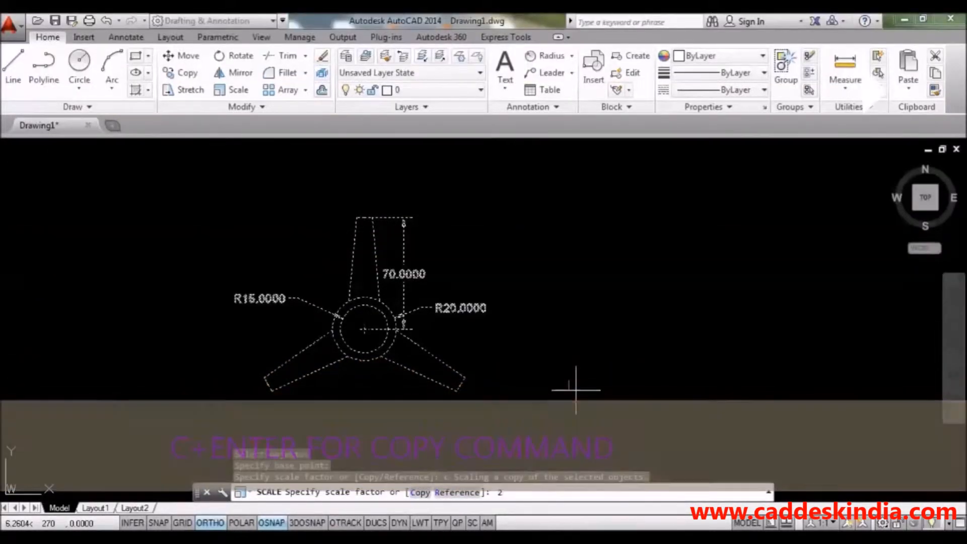
pyautogui.press('Return')
pyautogui.moveTo(475, 379); pyautogui.dragTo(604, 387, button='middle')
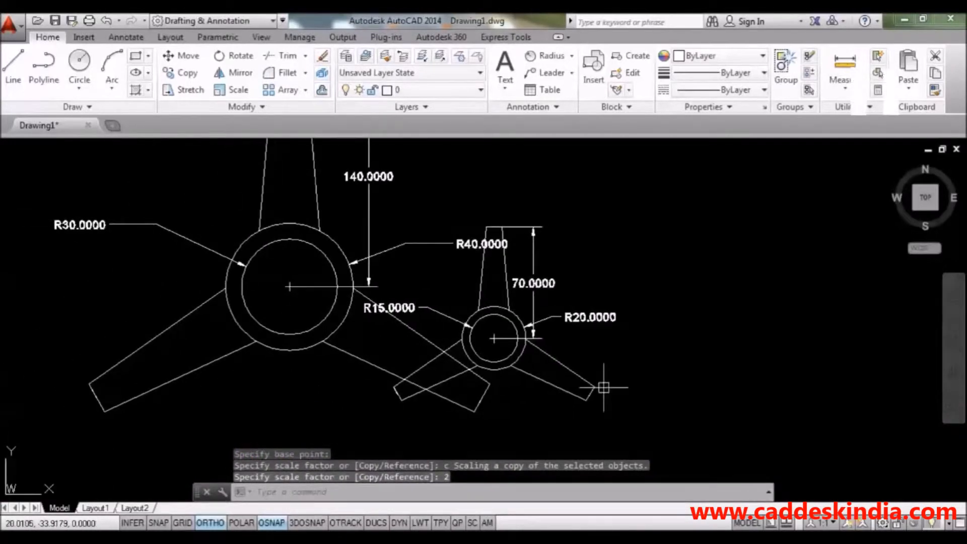
pyautogui.scroll(-4, 440, 324)
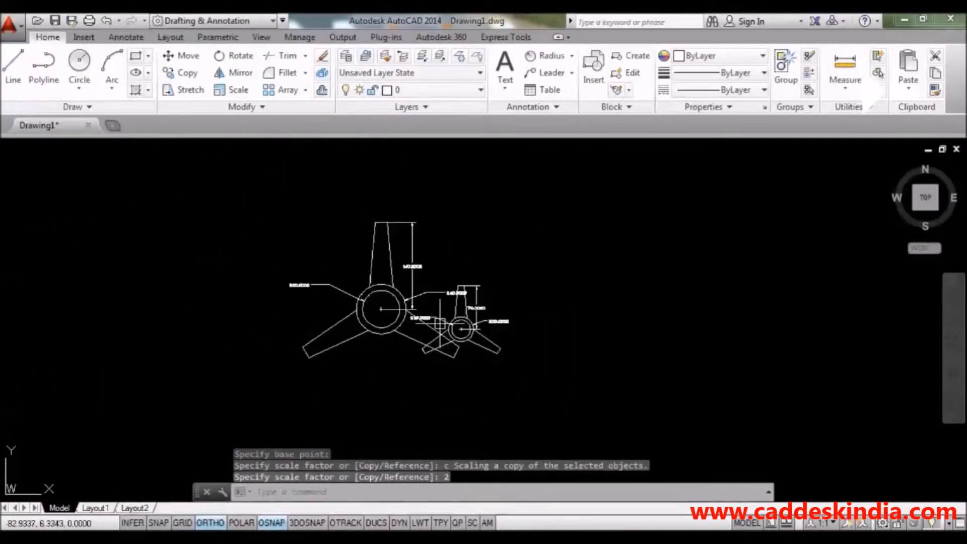
# Move the enlarged fan with its dimensions 30 units horizontally to the left, away from the small fan
pyautogui.click(439, 202)
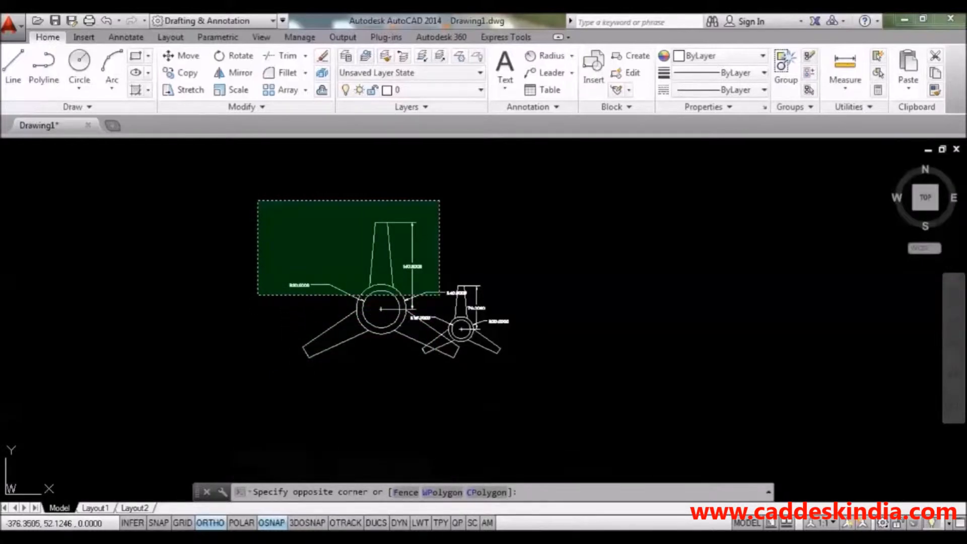
pyautogui.click(259, 295)
pyautogui.scroll(3, 368, 329)
pyautogui.click(506, 320)
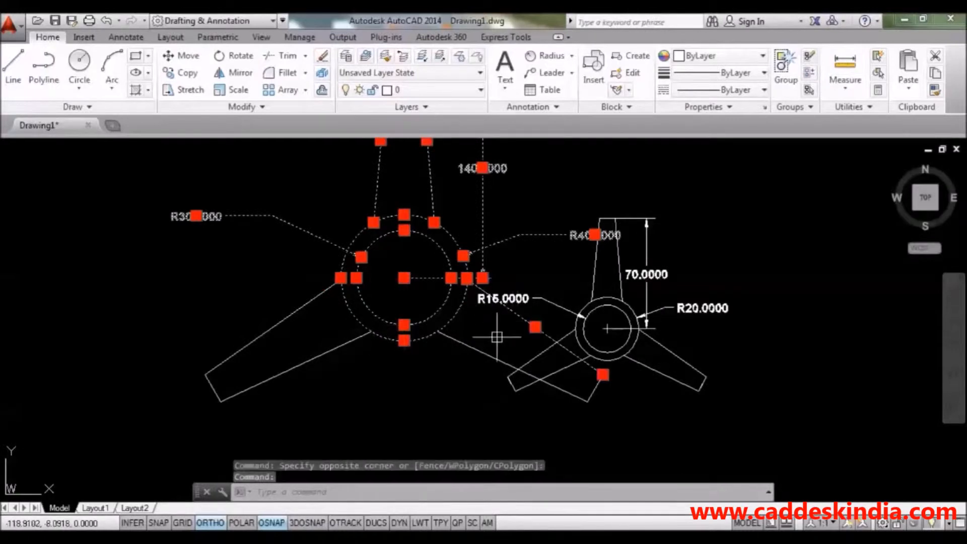
pyautogui.click(593, 388)
pyautogui.scroll(3, 595, 398)
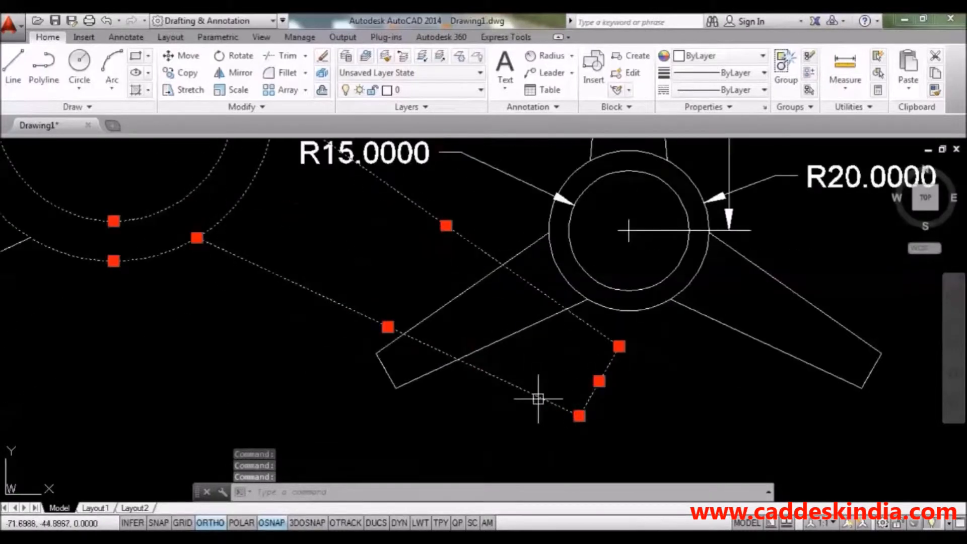
pyautogui.scroll(-2, 532, 398)
pyautogui.moveTo(515, 402); pyautogui.dragTo(700, 395, button='middle')
pyautogui.click(209, 286)
pyautogui.click(135, 424)
pyautogui.scroll(-4, 266, 348)
pyautogui.moveTo(261, 345); pyautogui.dragTo(237, 371, button='middle')
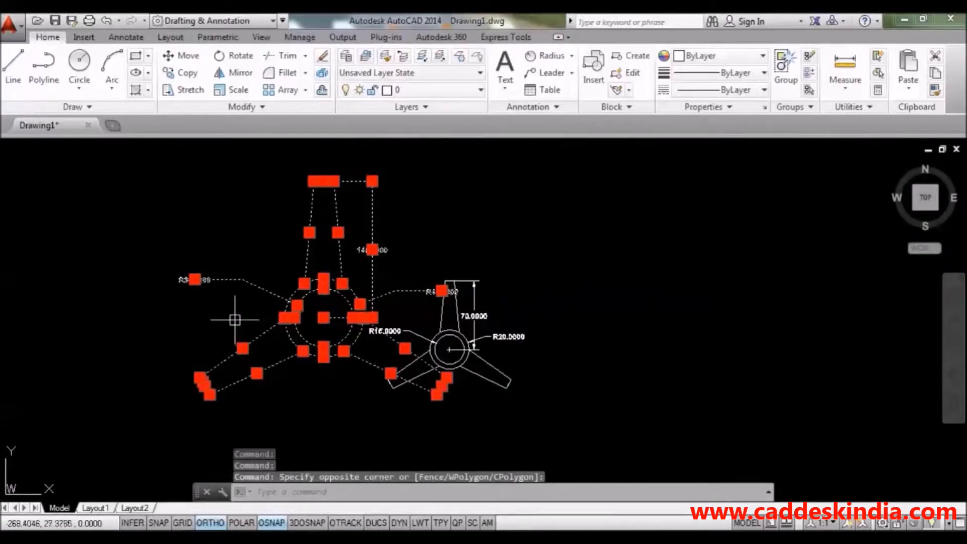
pyautogui.write('m')
pyautogui.press('Return')
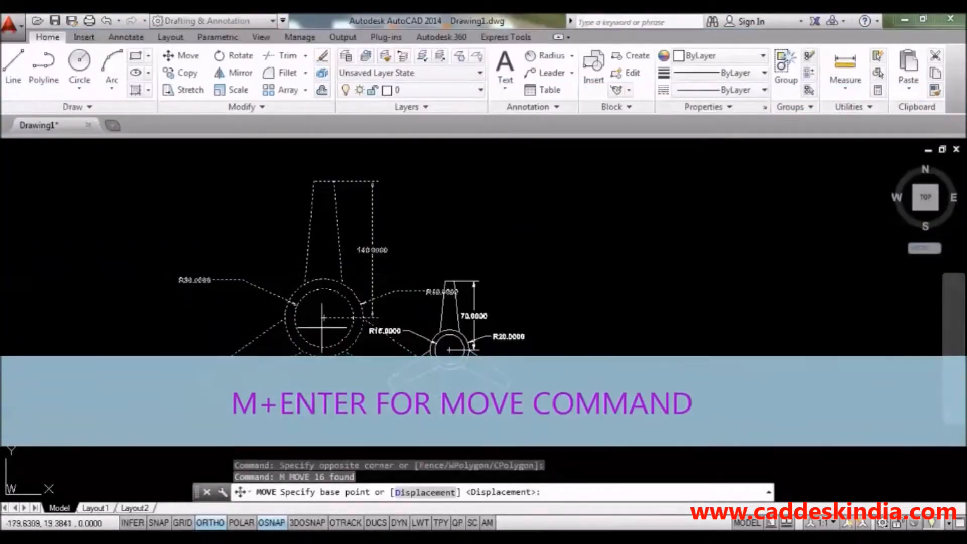
pyautogui.click(324, 319)
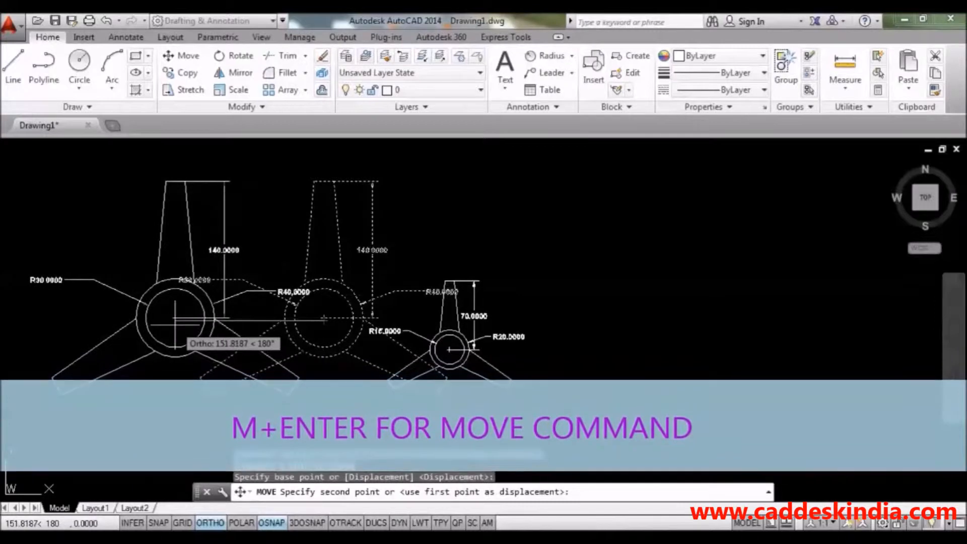
pyautogui.write('30')
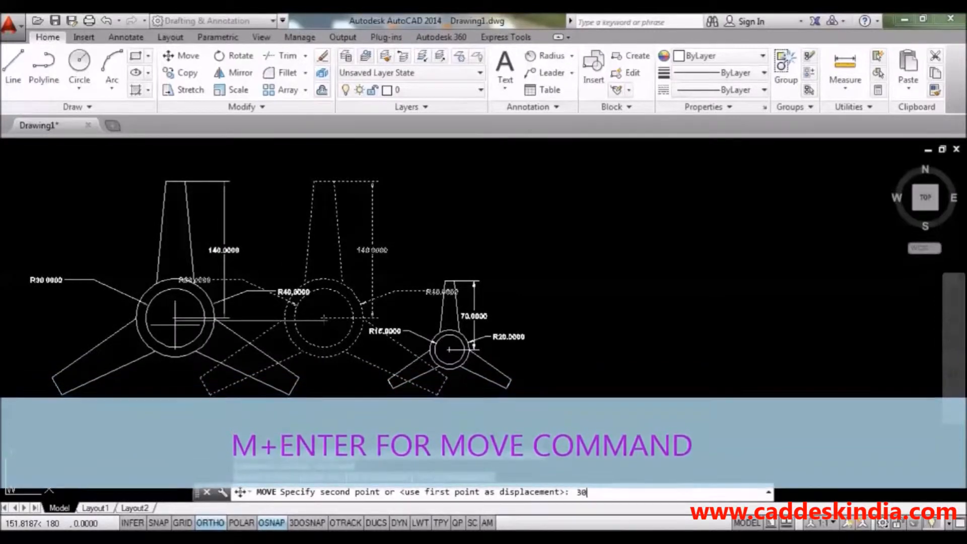
pyautogui.press('Return')
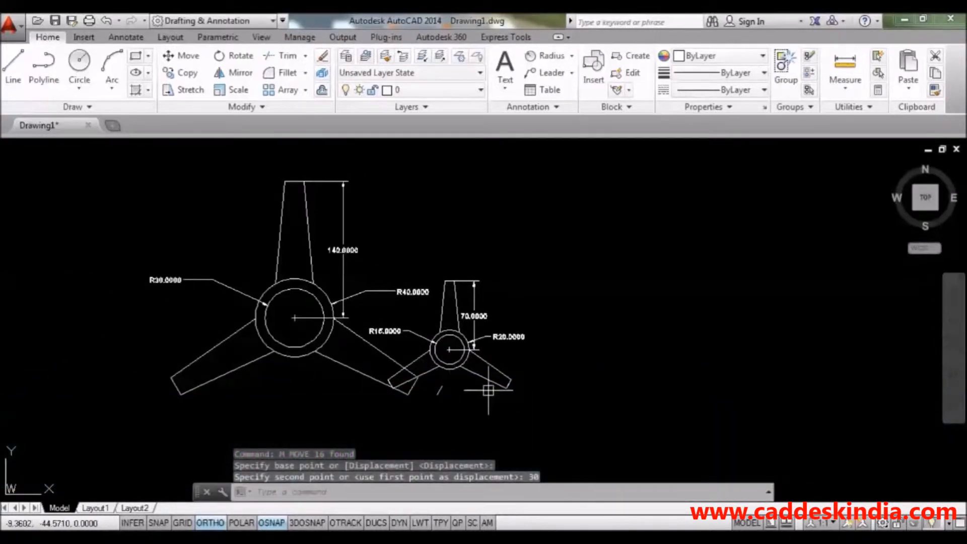
# Delete the stray short blade-end line left behind below the small fan
pyautogui.click(441, 391)
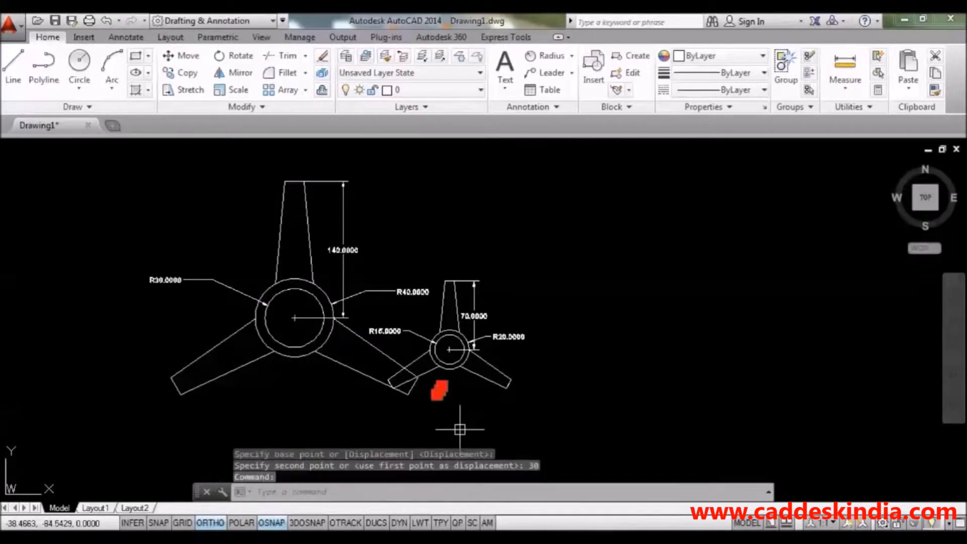
pyautogui.press('Delete')
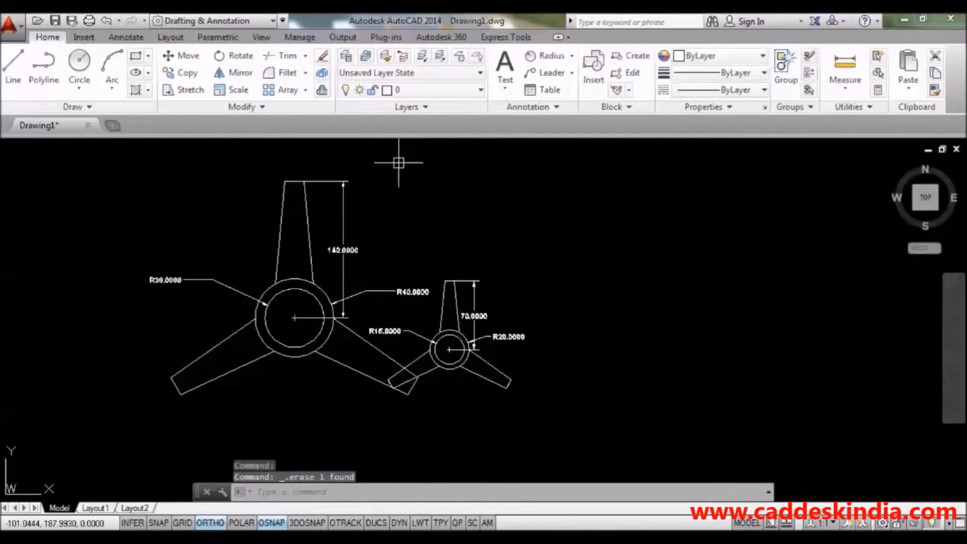
# Move the enlarged fan with its dimensions another 60 units to the left so it clears the small fan
pyautogui.click(399, 163)
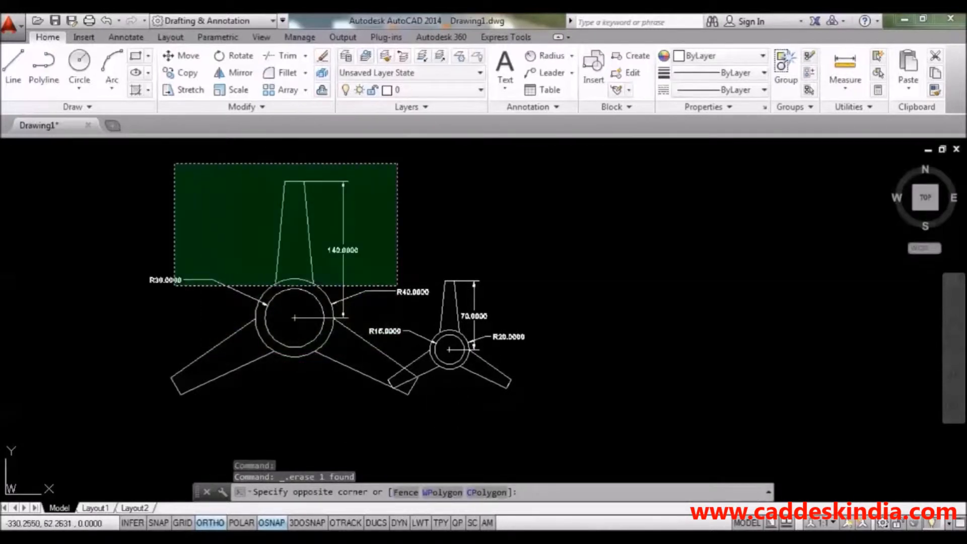
pyautogui.click(158, 285)
pyautogui.click(373, 349)
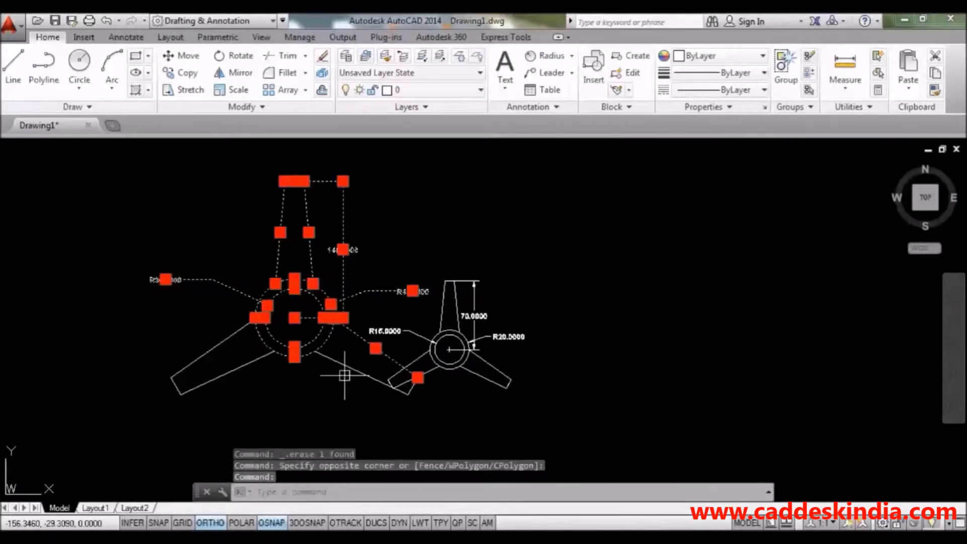
pyautogui.click(345, 374)
pyautogui.scroll(5, 389, 384)
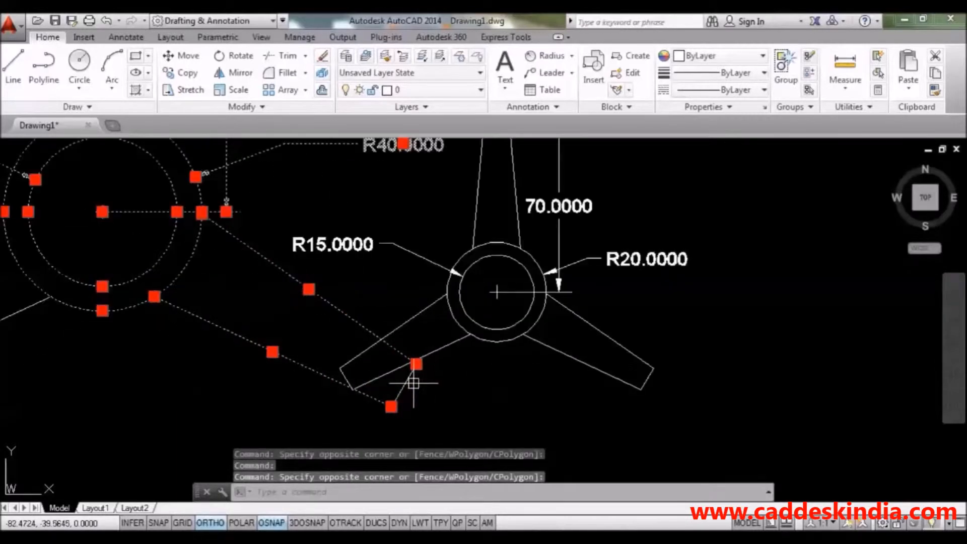
pyautogui.click(380, 401)
pyautogui.scroll(-7, 370, 399)
pyautogui.click(389, 400)
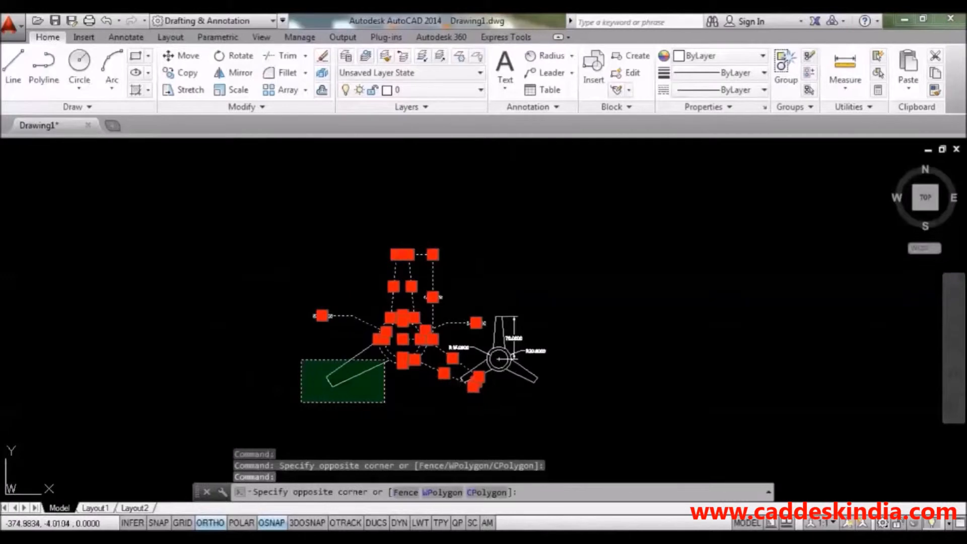
pyautogui.click(302, 353)
pyautogui.scroll(2, 339, 346)
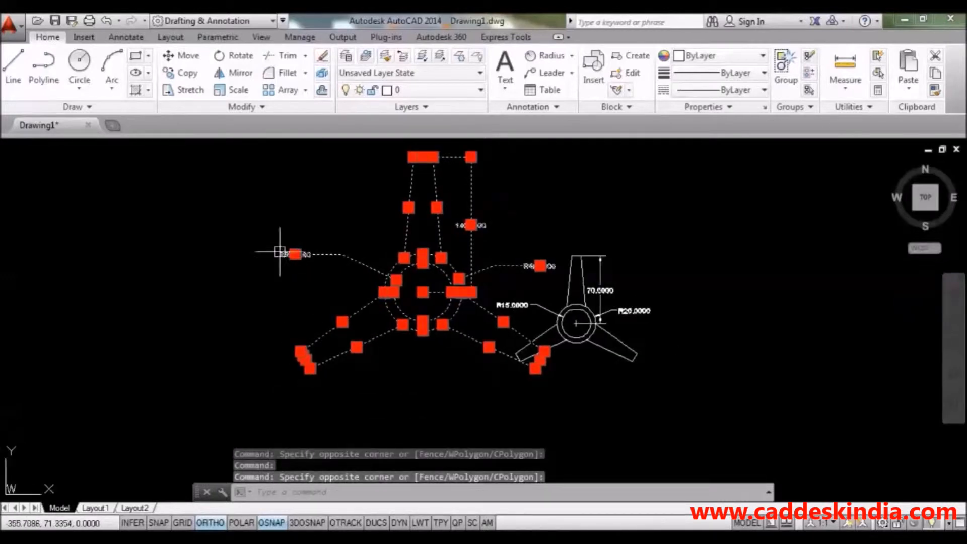
pyautogui.write('m')
pyautogui.press('Return')
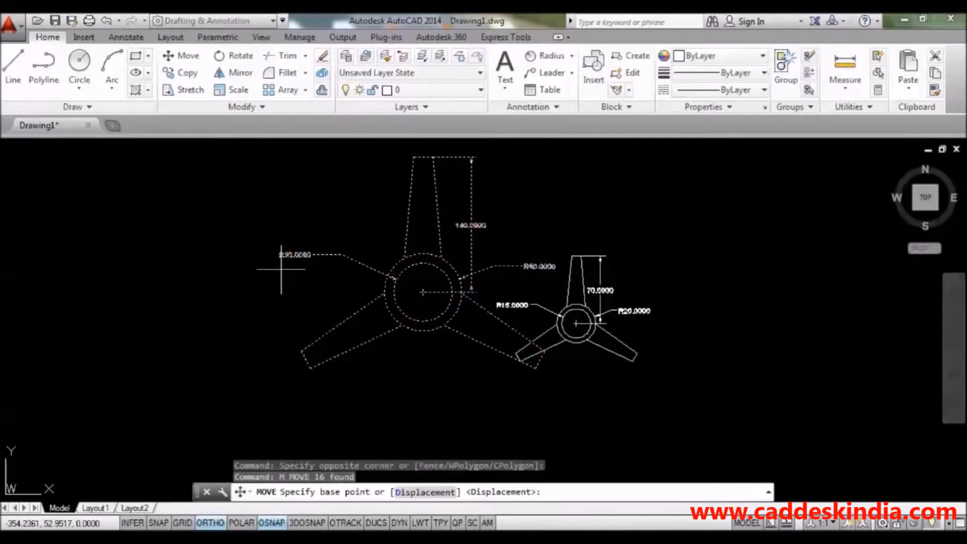
pyautogui.click(423, 295)
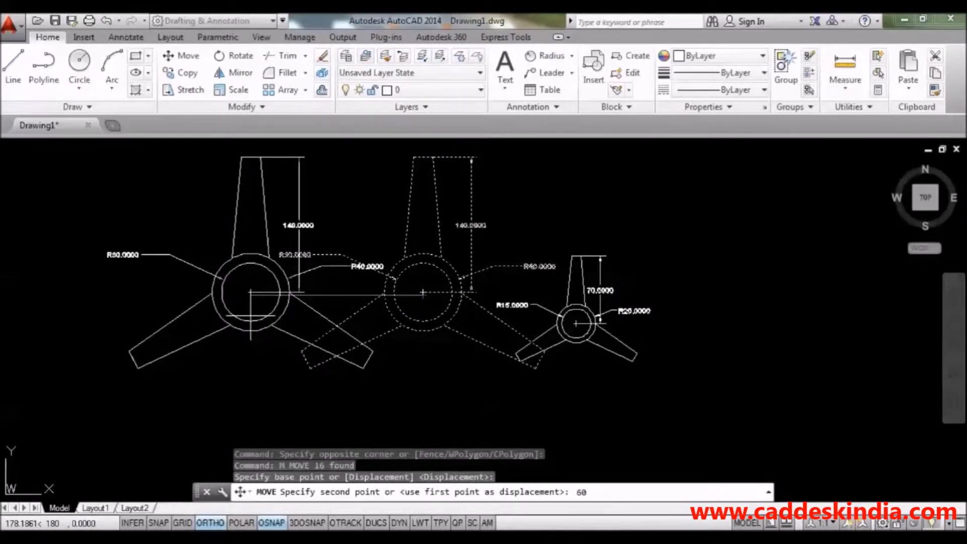
pyautogui.press('Return')
pyautogui.moveTo(501, 321); pyautogui.dragTo(512, 332, button='middle')
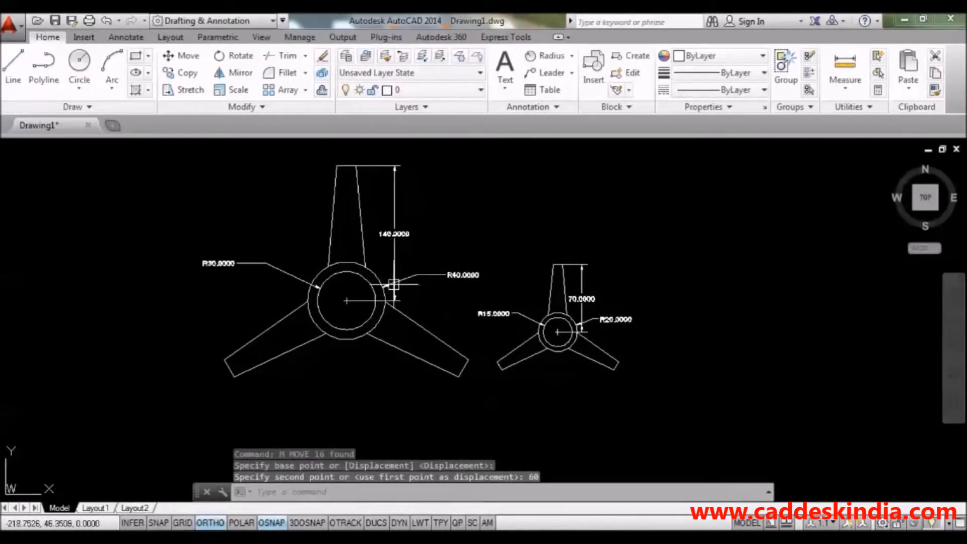
pyautogui.scroll(2, 394, 284)
pyautogui.moveTo(593, 329); pyautogui.dragTo(446, 326, button='middle')
pyautogui.scroll(-2, 325, 321)
pyautogui.moveTo(325, 321); pyautogui.dragTo(346, 339, button='middle')
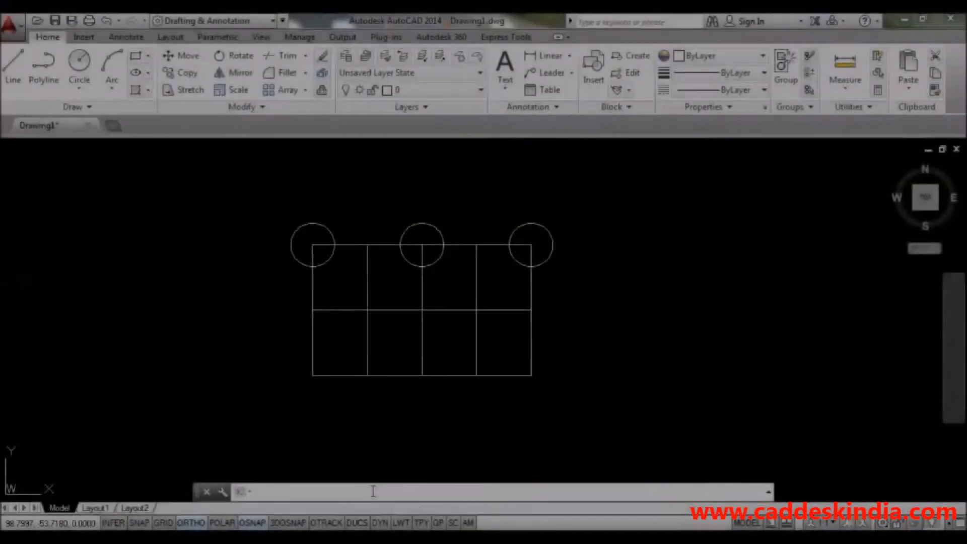
# Mirror the three circles on the grid's upper edge about its horizontal middle line, erasing the source circles
pyautogui.write('mi')
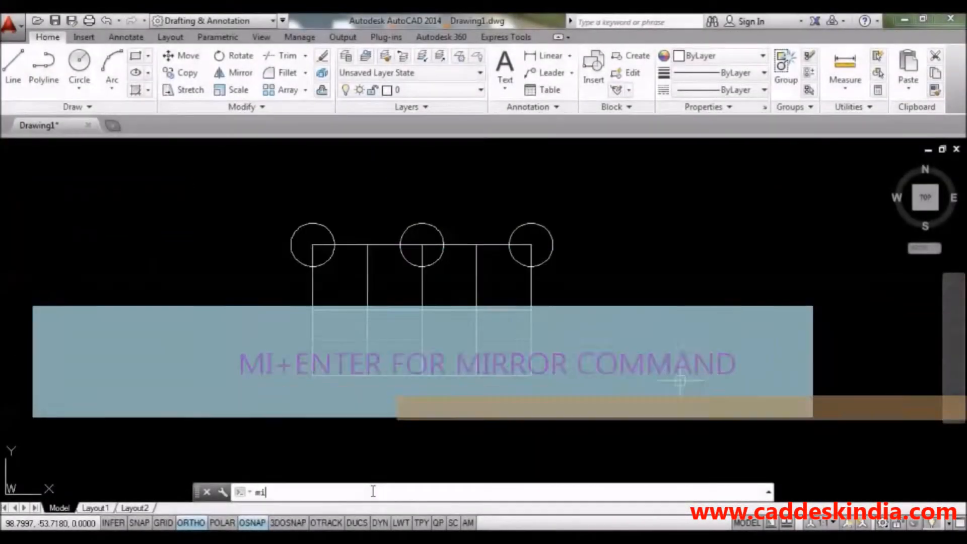
pyautogui.press('Return')
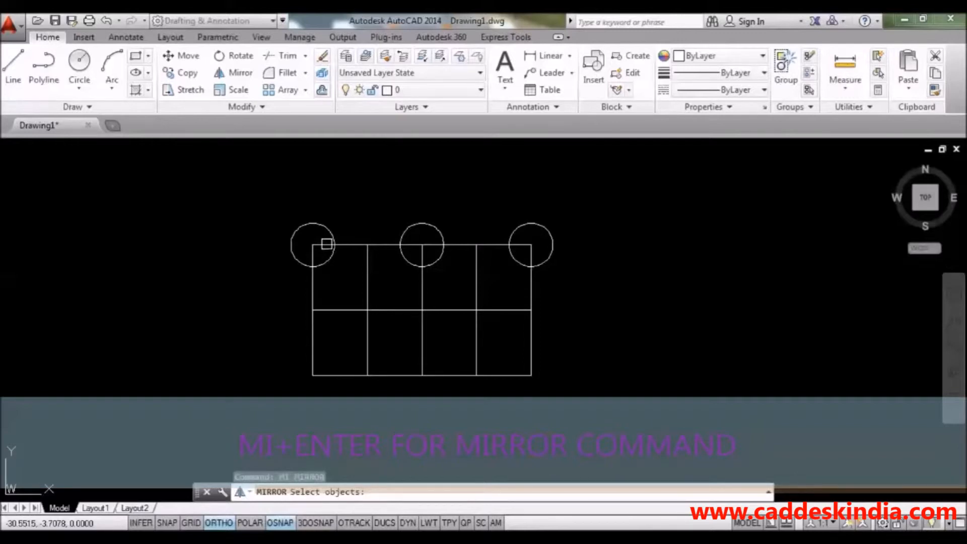
pyautogui.click(324, 226)
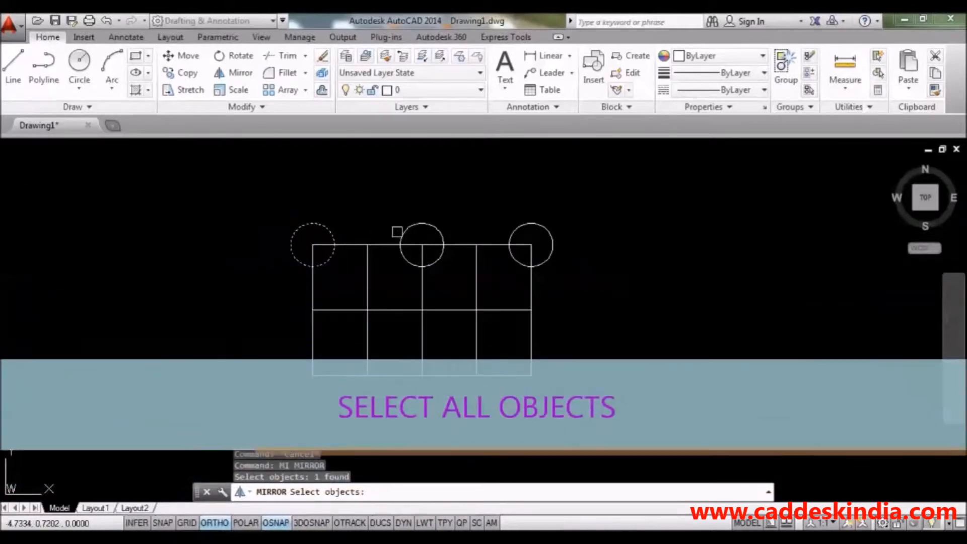
pyautogui.click(436, 229)
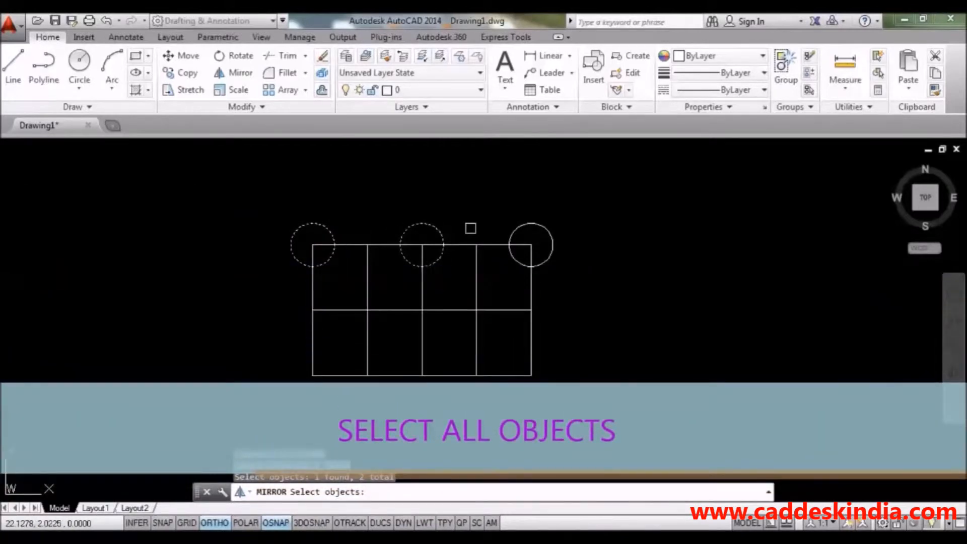
pyautogui.click(514, 230)
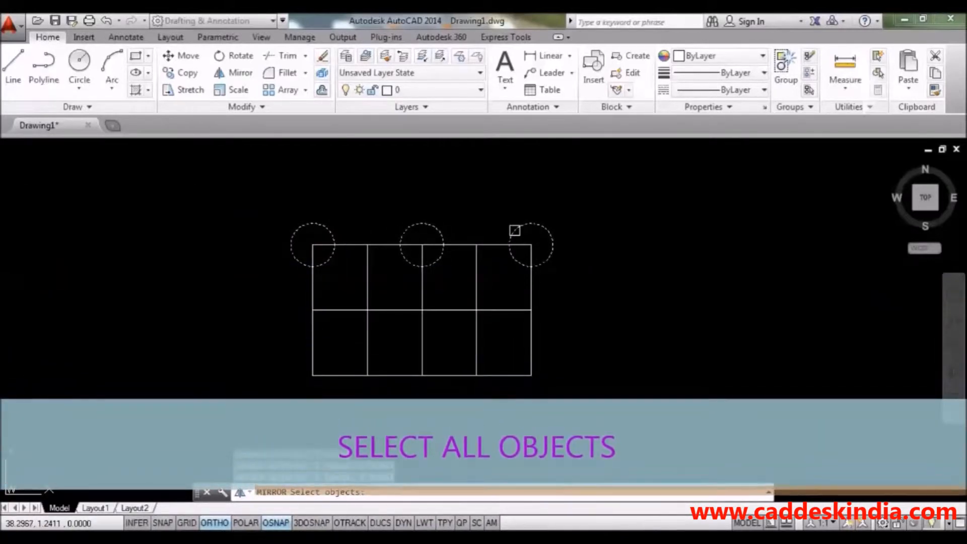
pyautogui.press('Return')
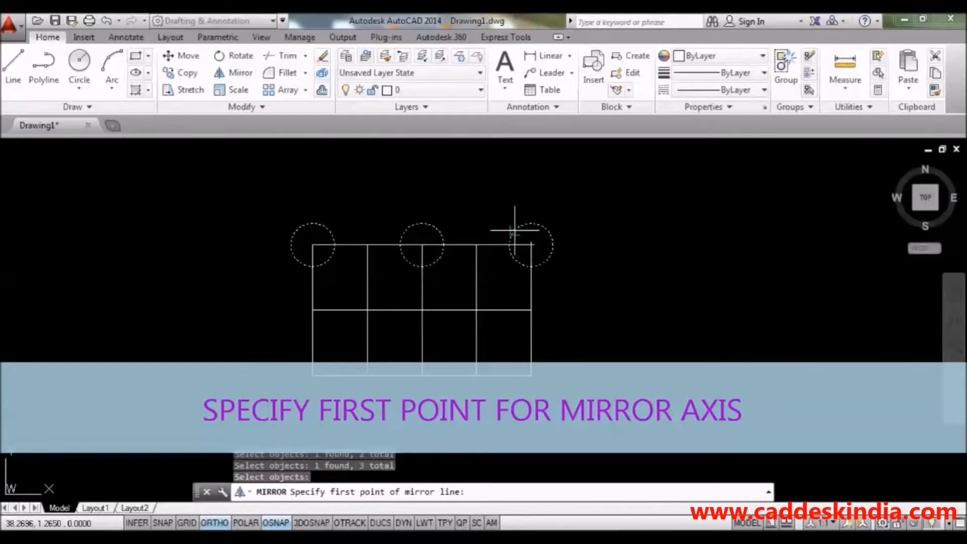
pyautogui.click(313, 310)
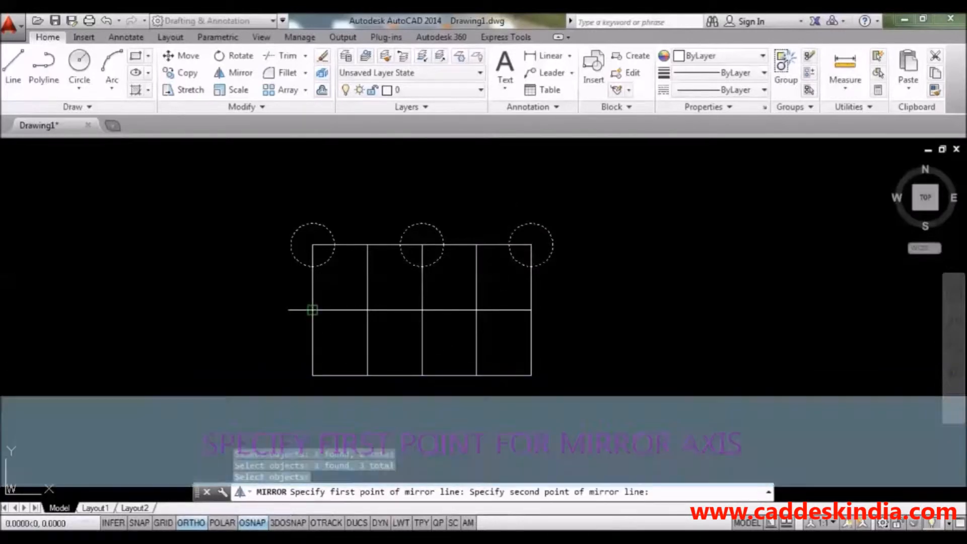
pyautogui.click(531, 310)
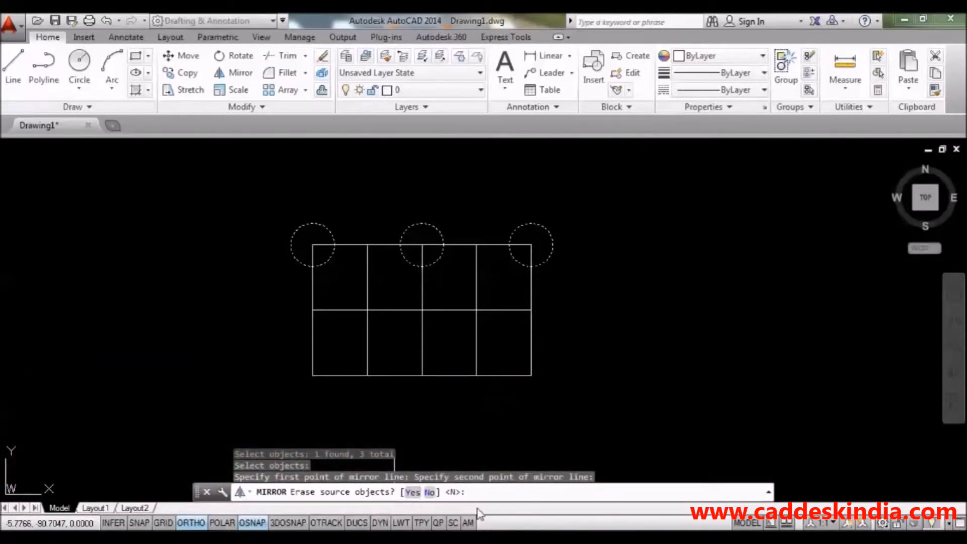
pyautogui.click(413, 493)
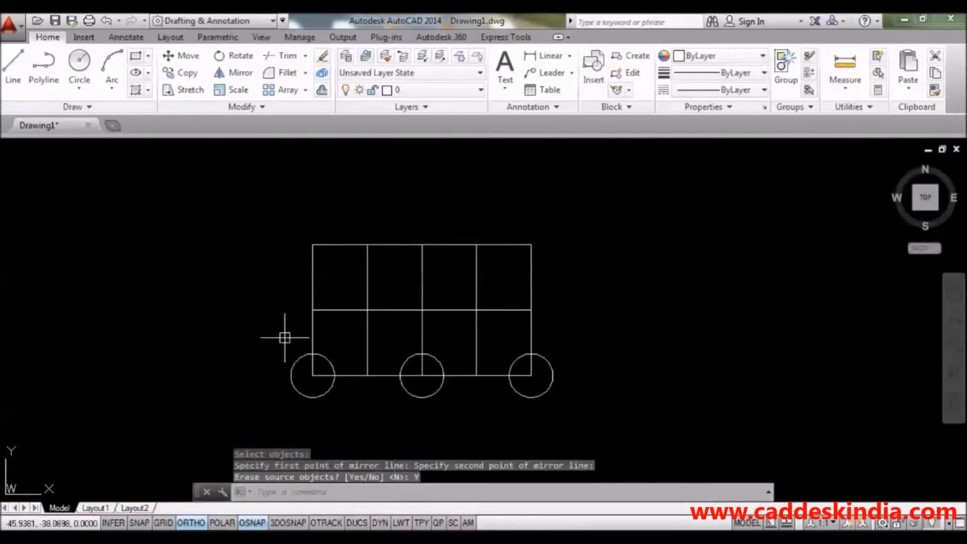
# Mirror the three circles on the grid's lower edge about its horizontal middle line, keeping the source circles
pyautogui.write('mi')
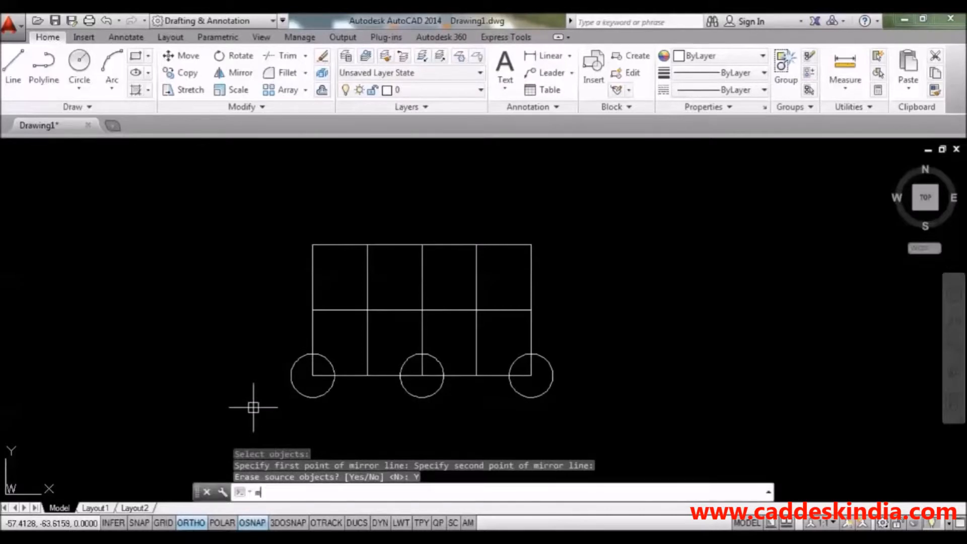
pyautogui.press('Return')
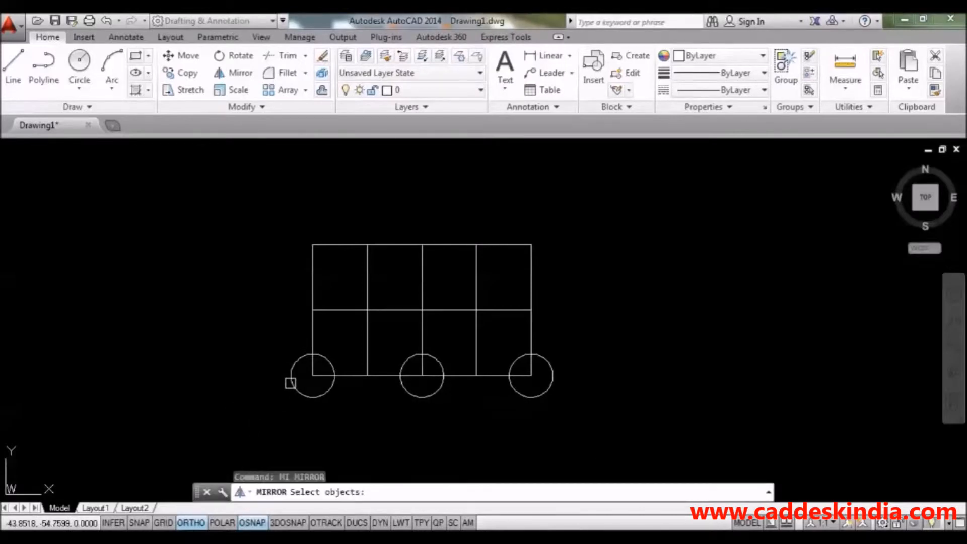
pyautogui.click(291, 383)
pyautogui.click(410, 393)
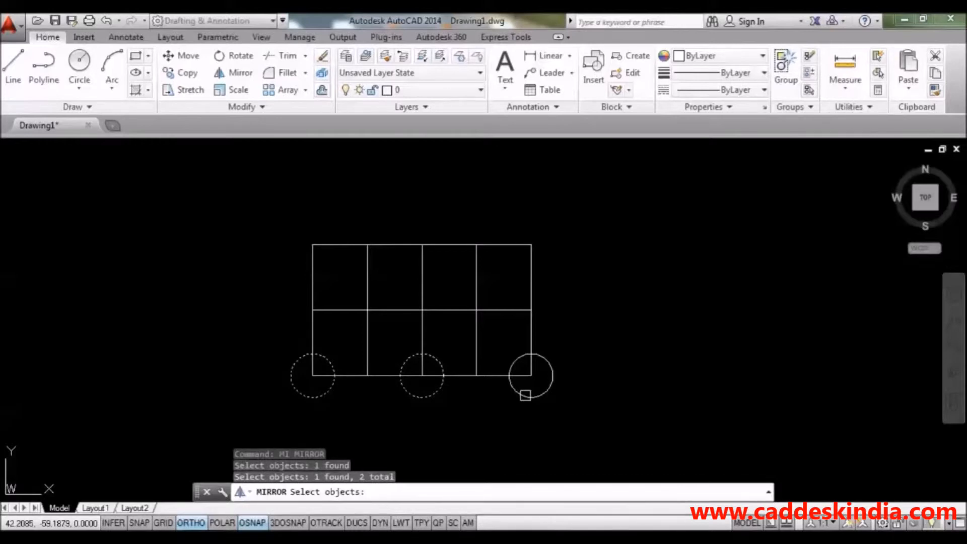
pyautogui.click(525, 395)
pyautogui.press('Return')
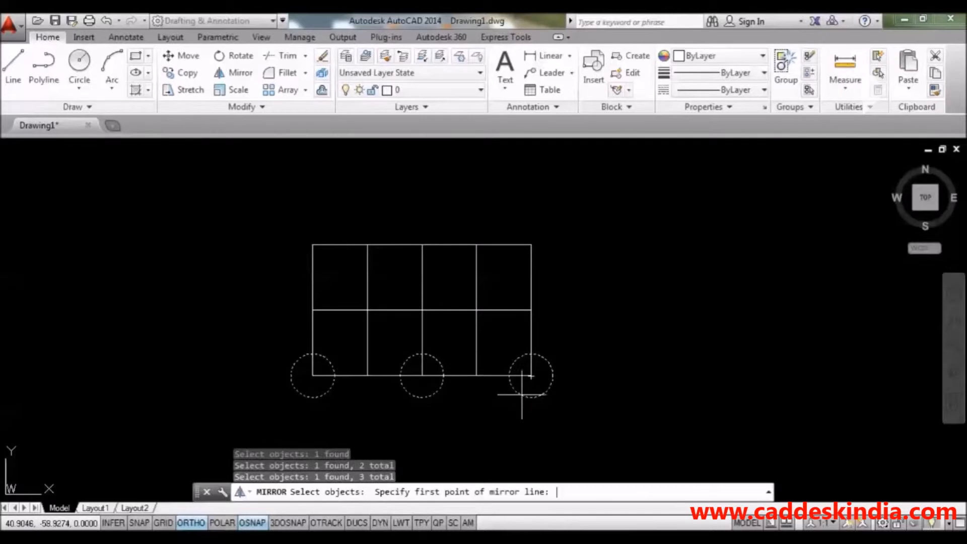
pyautogui.click(312, 310)
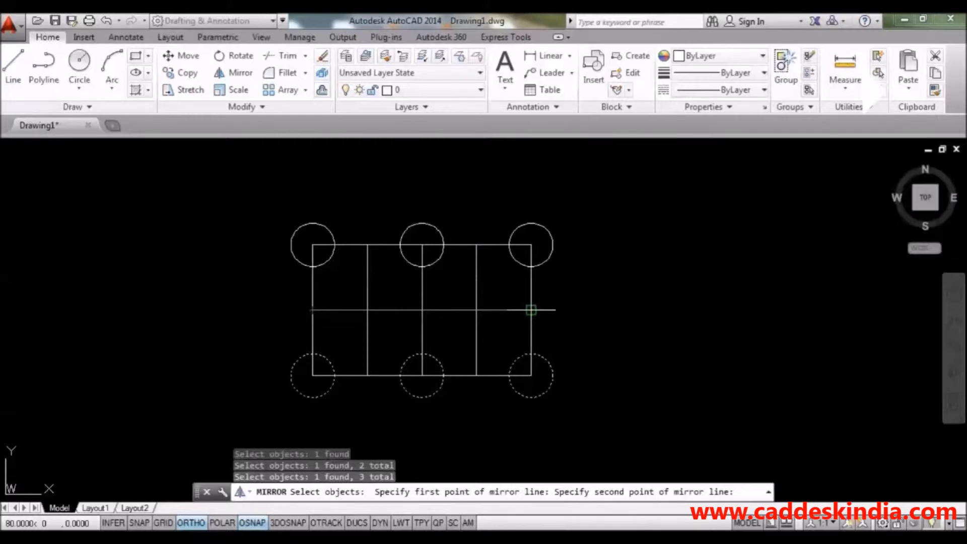
pyautogui.click(531, 309)
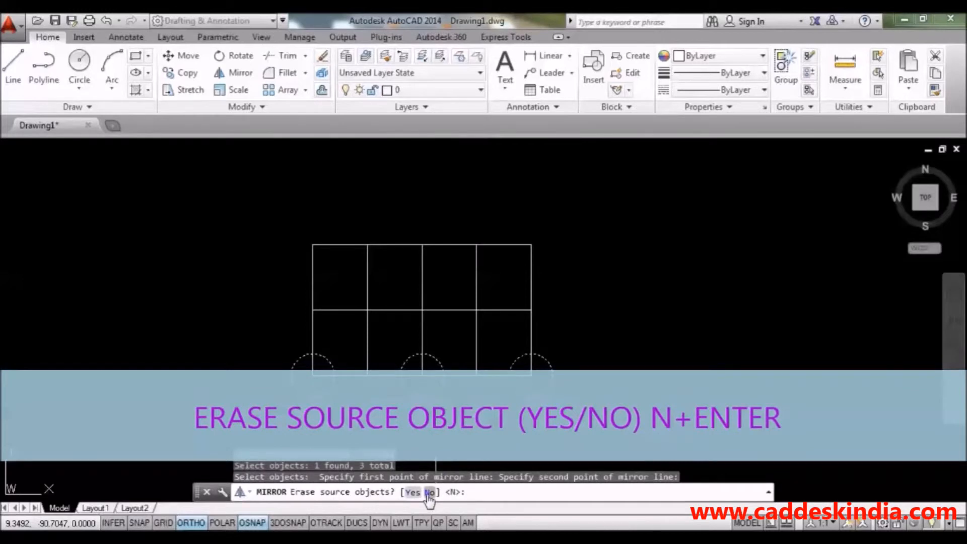
pyautogui.click(429, 492)
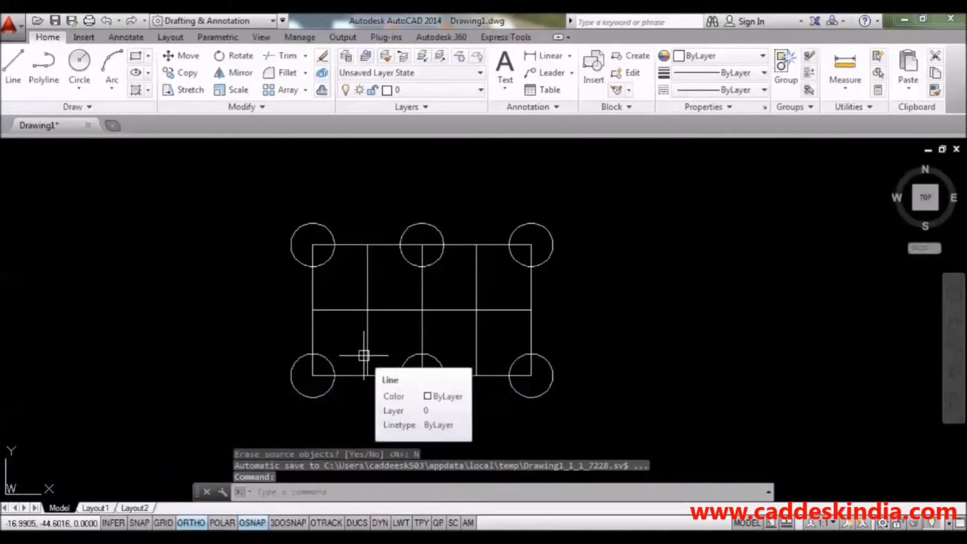
pyautogui.press('F10')
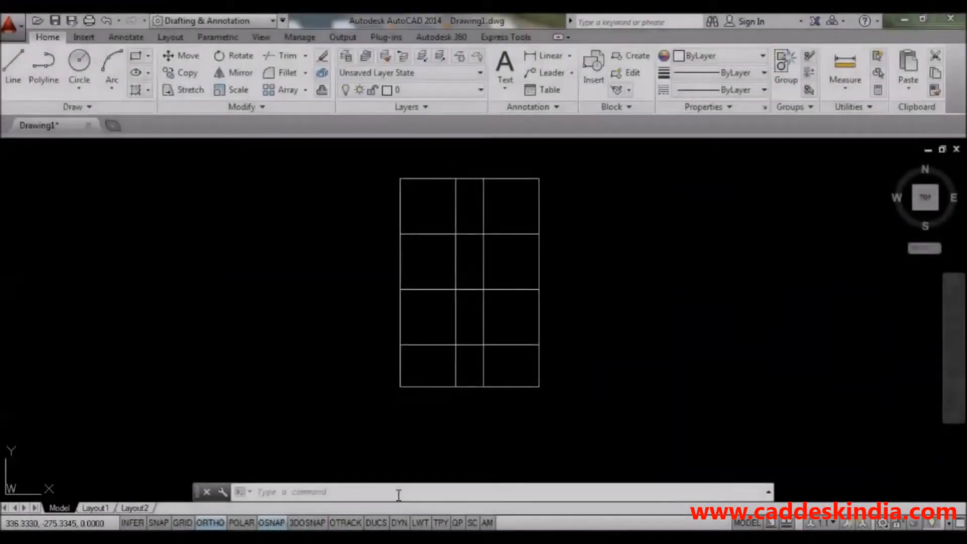
# Trim the three inner horizontal lines out of the left column of the tall grid, using all objects as cutting edges
pyautogui.write('tr')
pyautogui.press('Return')
pyautogui.press('Return')
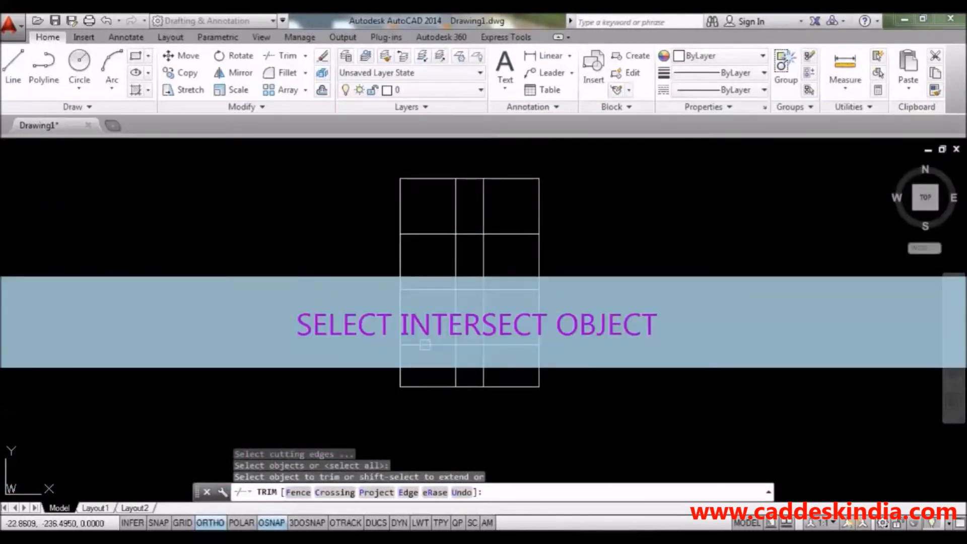
pyautogui.click(425, 345)
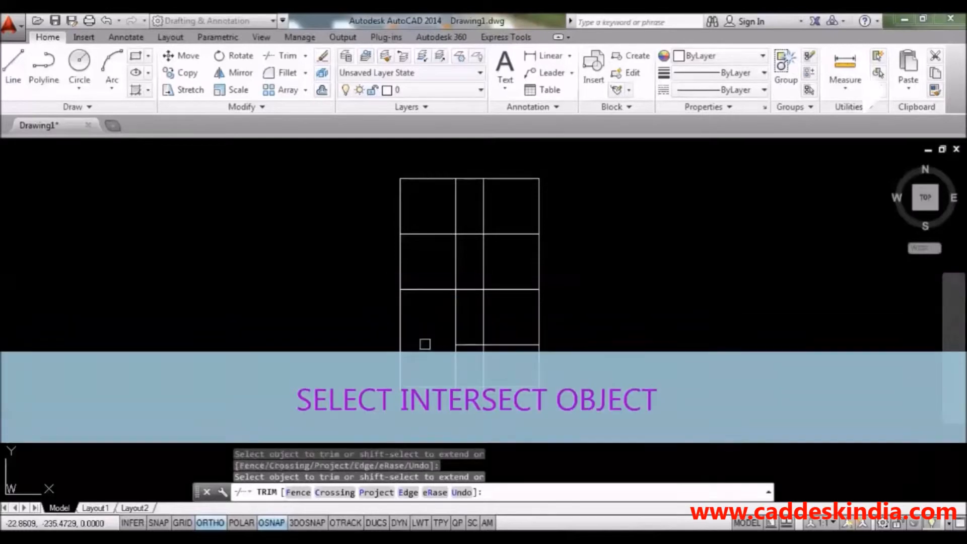
pyautogui.click(427, 289)
pyautogui.click(425, 234)
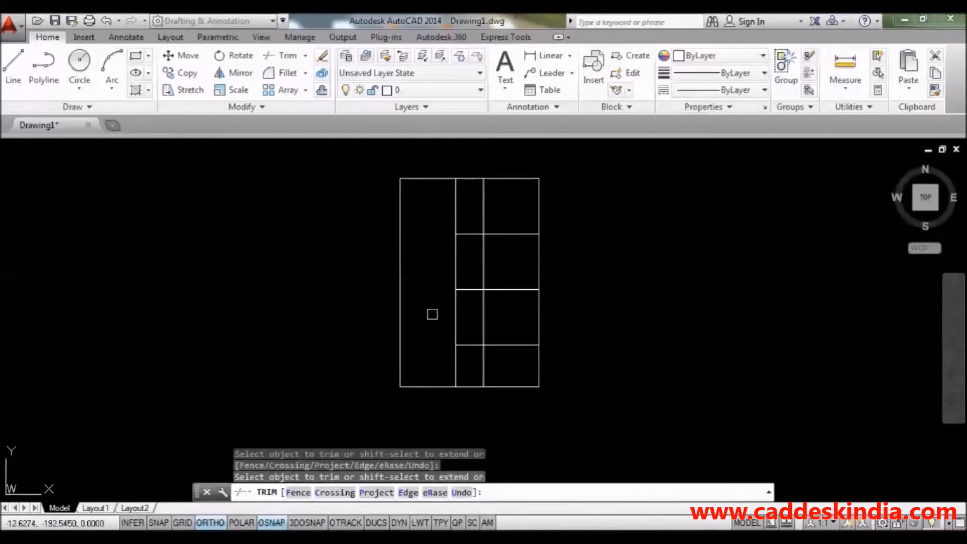
pyautogui.press('Escape')
pyautogui.press('Escape')
# Extend the three inner horizontal lines to the tall grid's left edge, using all objects as boundaries
pyautogui.write('ex')
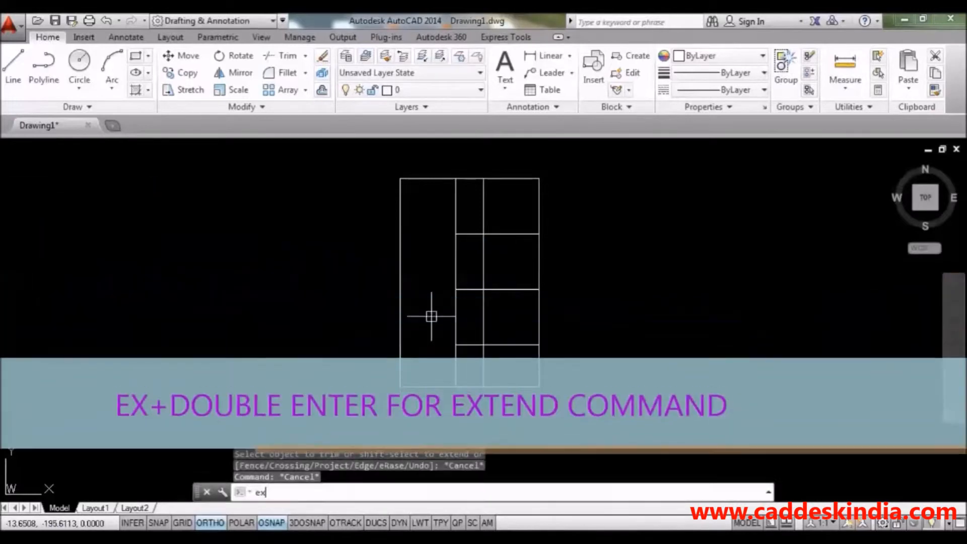
pyautogui.press('Return')
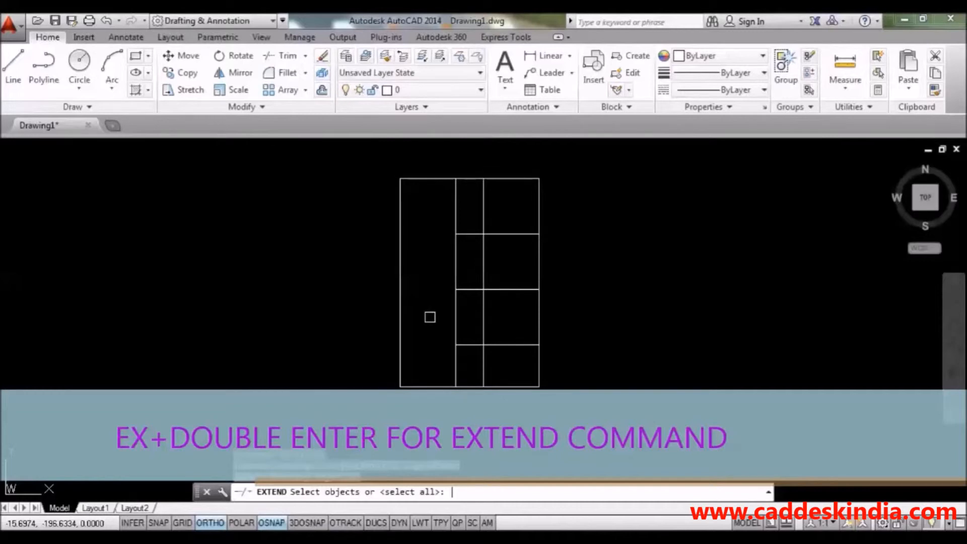
pyautogui.press('Return')
pyautogui.click(466, 345)
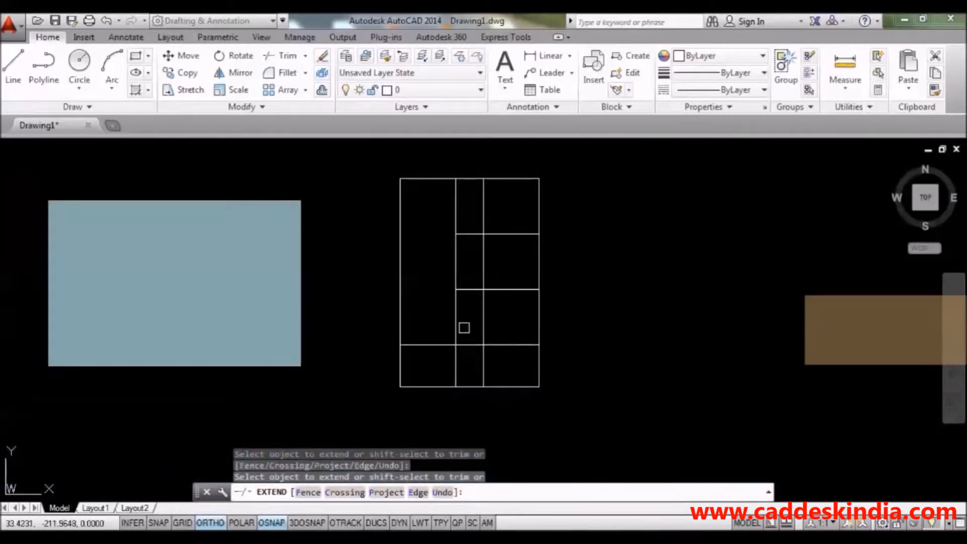
pyautogui.click(465, 284)
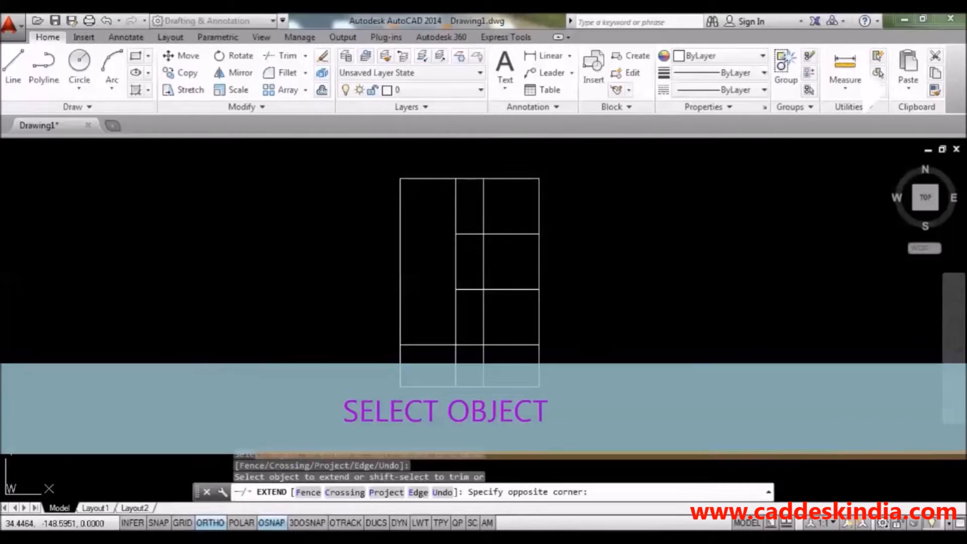
pyautogui.click(463, 297)
pyautogui.click(467, 236)
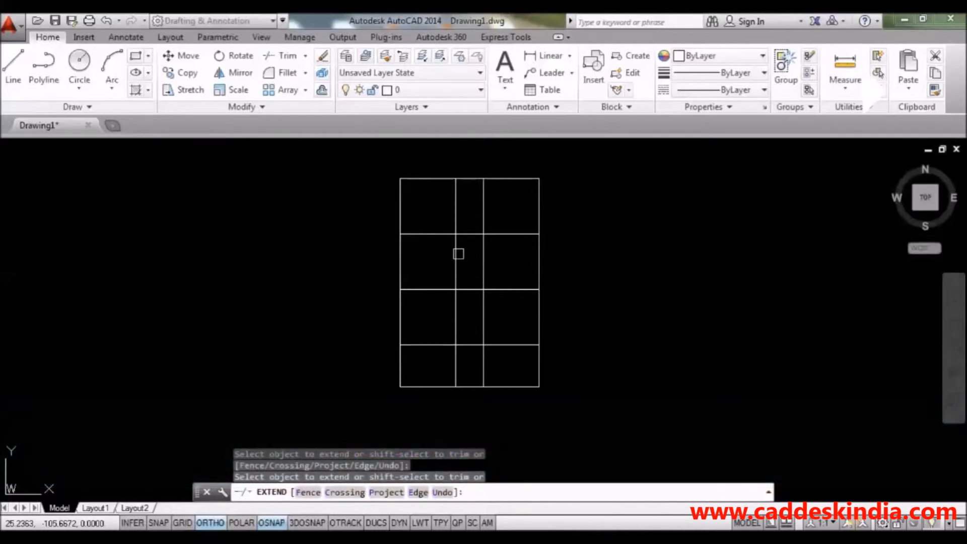
pyautogui.press('Escape')
pyautogui.press('Escape')
pyautogui.press('Escape')
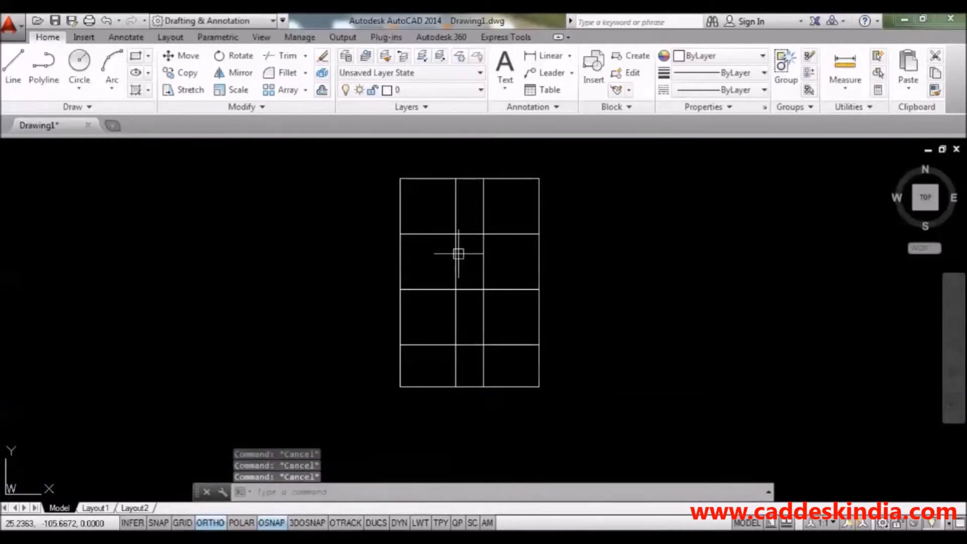
# Trim the three inner horizontal lines out of the grid's narrow central column, using all objects as cutting edges
pyautogui.moveTo(449, 371); pyautogui.dragTo(428, 368, button='middle')
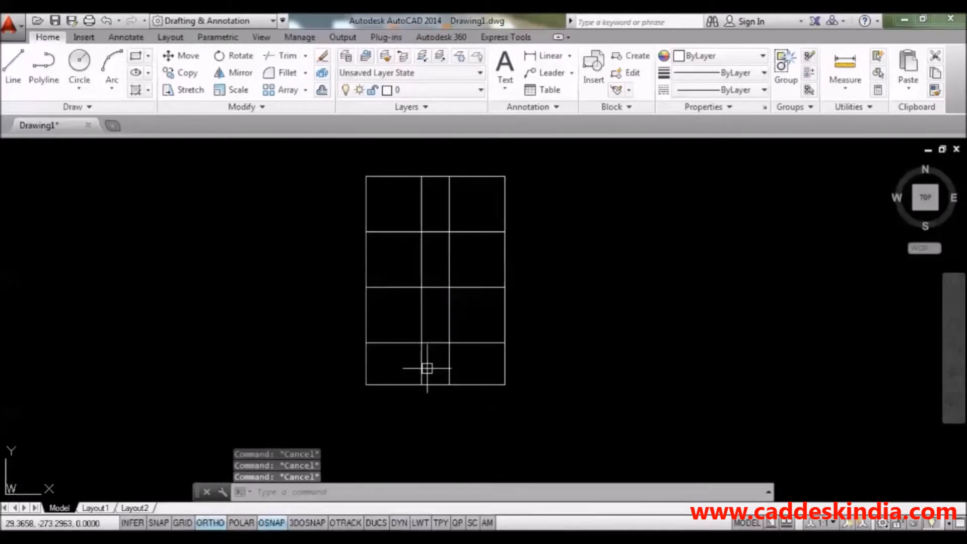
pyautogui.write('E')
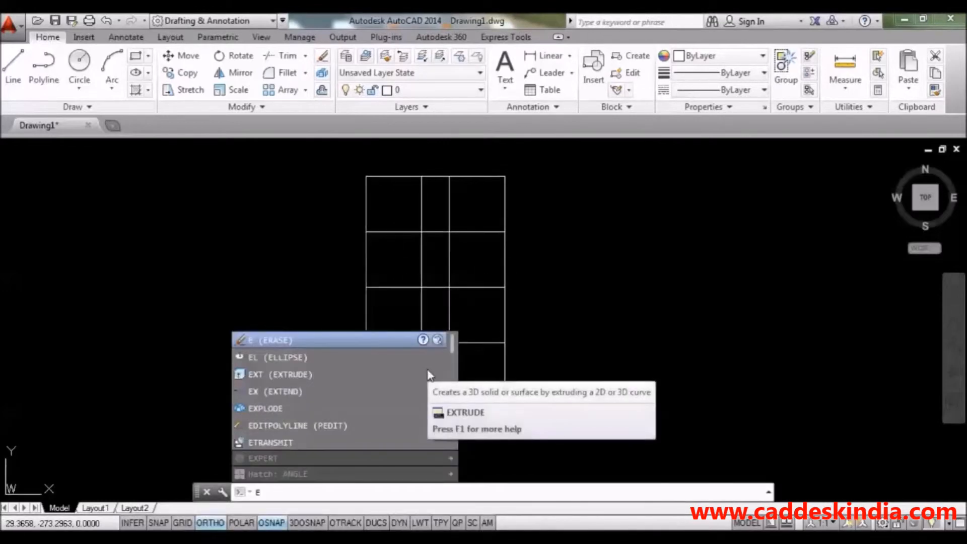
pyautogui.press('Escape')
pyautogui.write('tr')
pyautogui.press('Return')
pyautogui.press('Return')
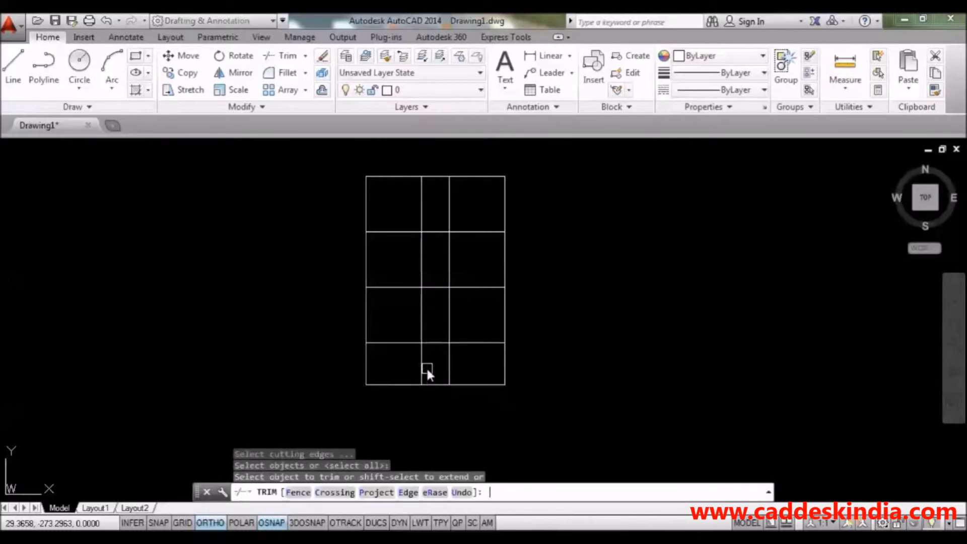
pyautogui.click(436, 343)
pyautogui.click(435, 288)
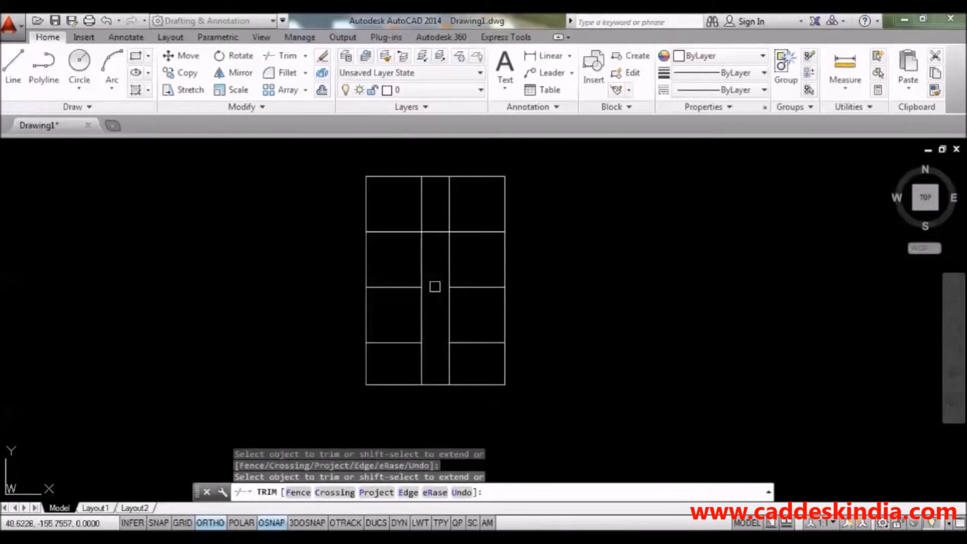
pyautogui.click(430, 233)
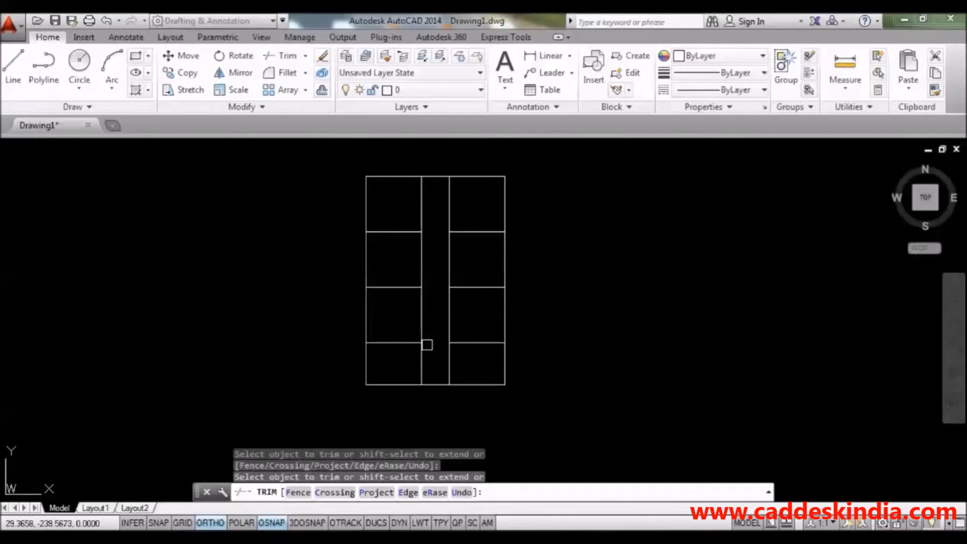
pyautogui.press('Escape')
pyautogui.press('Escape')
# Extend the three inner horizontal lines across the grid's narrow central column, using all objects as boundaries
pyautogui.write('e')
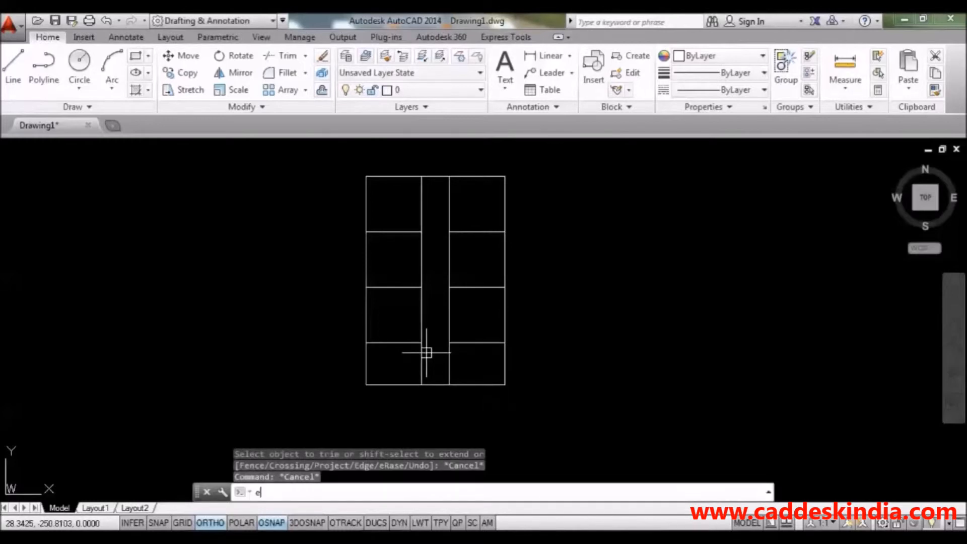
pyautogui.press('Return')
pyautogui.press('Return')
pyautogui.click(405, 342)
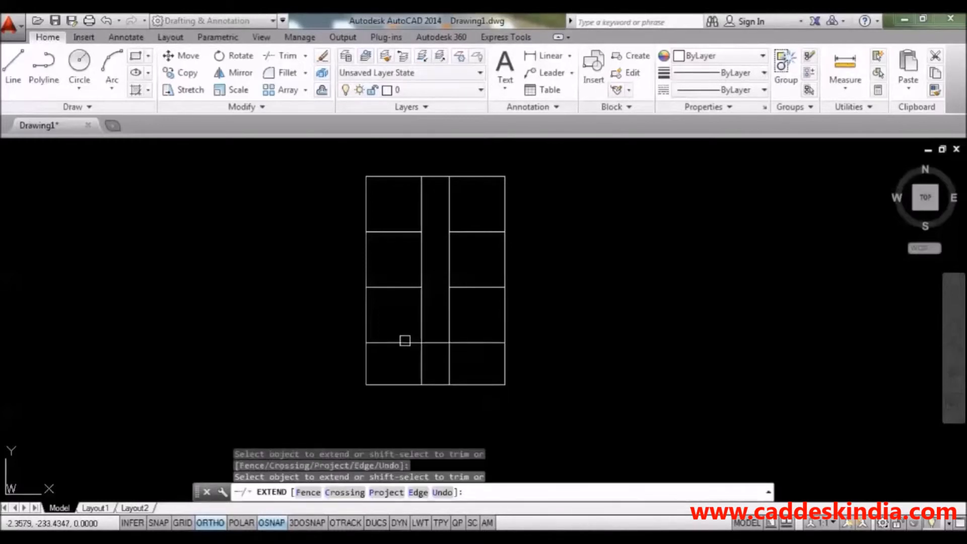
pyautogui.click(401, 287)
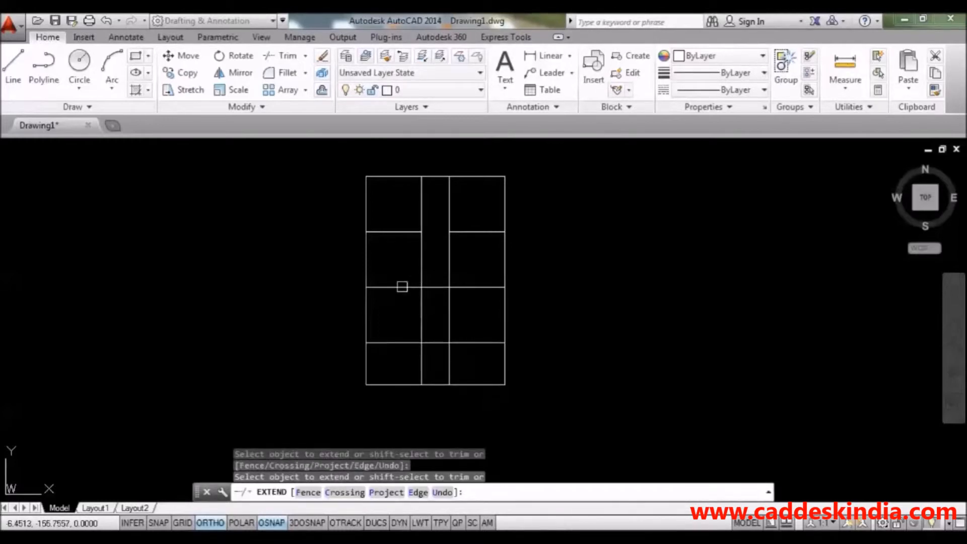
pyautogui.click(391, 225)
pyautogui.click(383, 247)
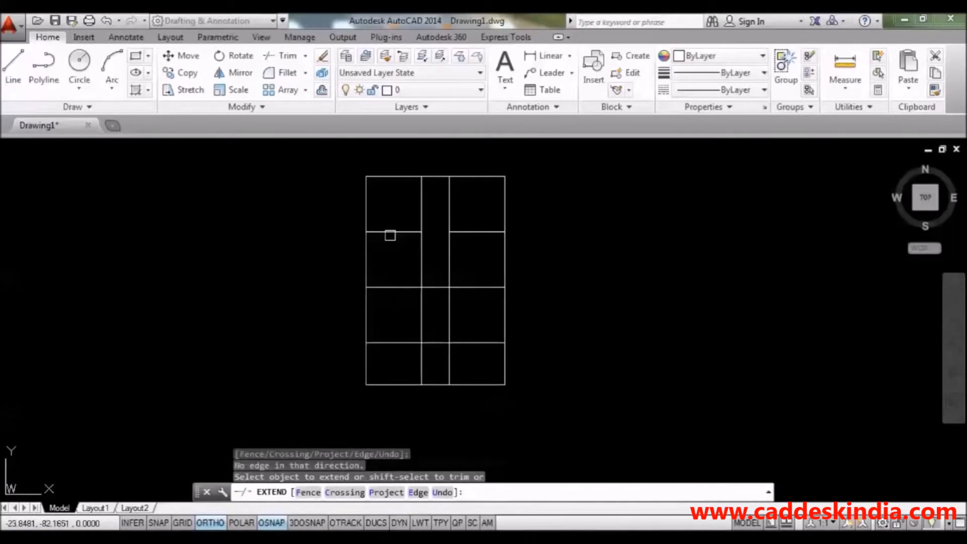
pyautogui.click(401, 232)
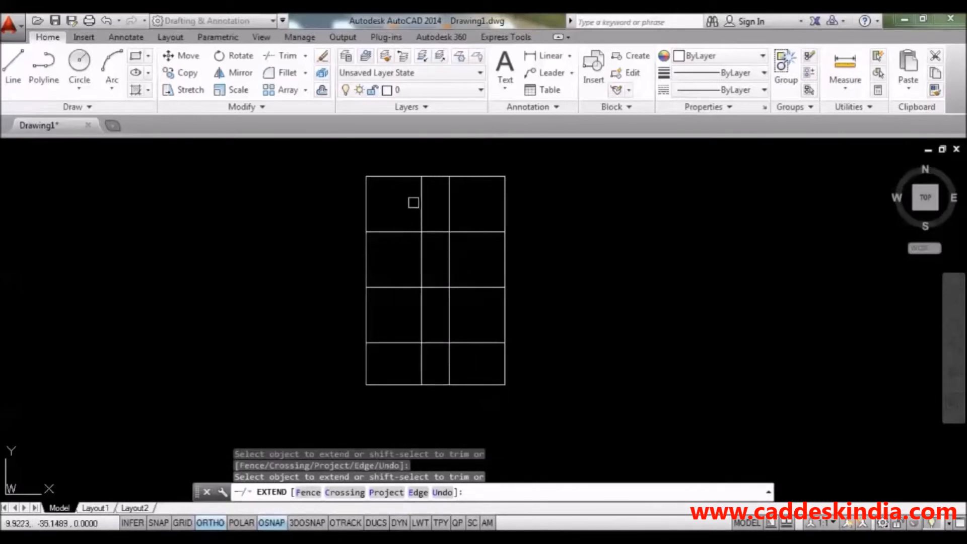
pyautogui.click(420, 190)
pyautogui.moveTo(393, 238); pyautogui.dragTo(439, 283, button='middle')
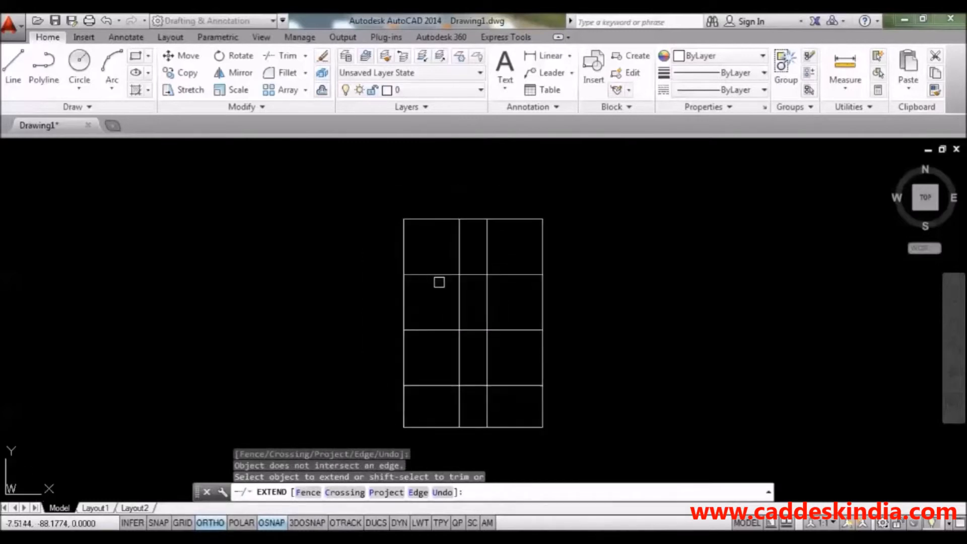
pyautogui.press('Escape')
pyautogui.press('Escape')
# Trim the outer top and left segments off the grid's upper-left cell, using all objects as cutting edges
pyautogui.write('tr')
pyautogui.press('Return')
pyautogui.press('Return')
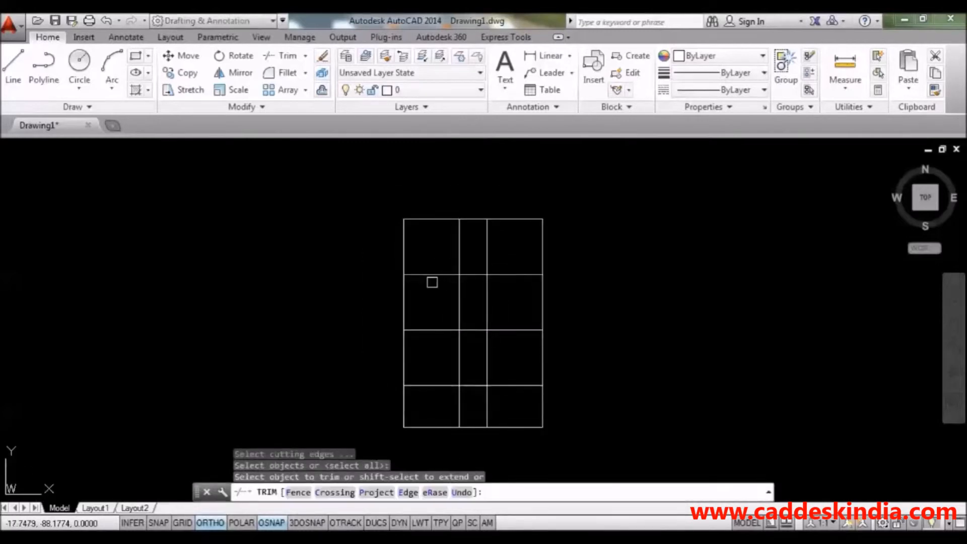
pyautogui.click(429, 219)
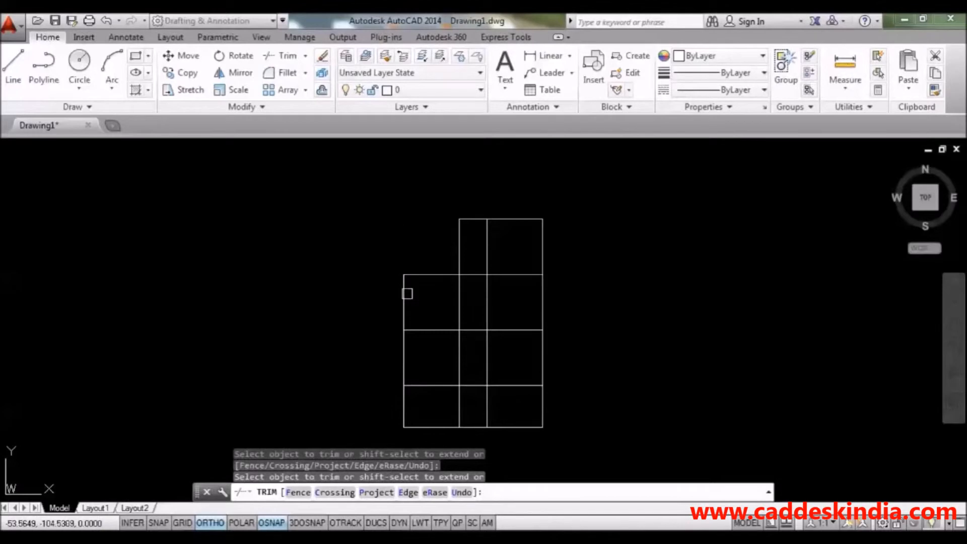
pyautogui.press('Escape')
pyautogui.press('Escape')
pyautogui.press('Escape')
# Extend the grid's left edge upward and its top edge leftward to close the upper-left corner
pyautogui.write('ex')
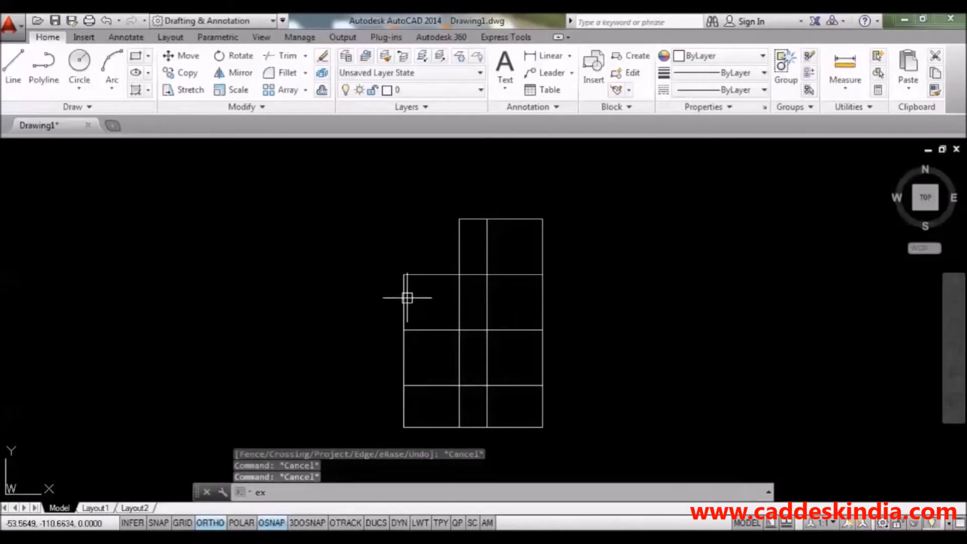
pyautogui.press('Return')
pyautogui.click(404, 305)
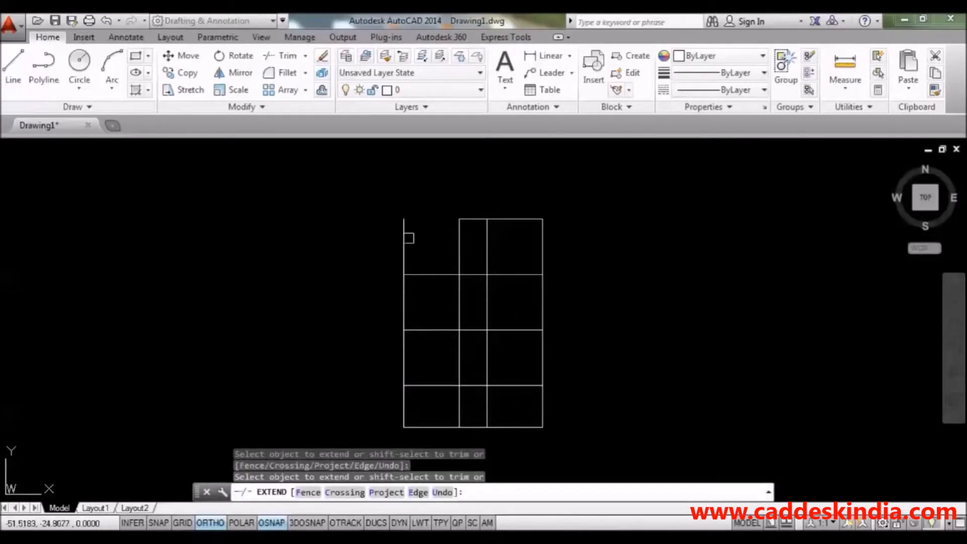
pyautogui.click(403, 232)
pyautogui.click(477, 218)
pyautogui.click(432, 219)
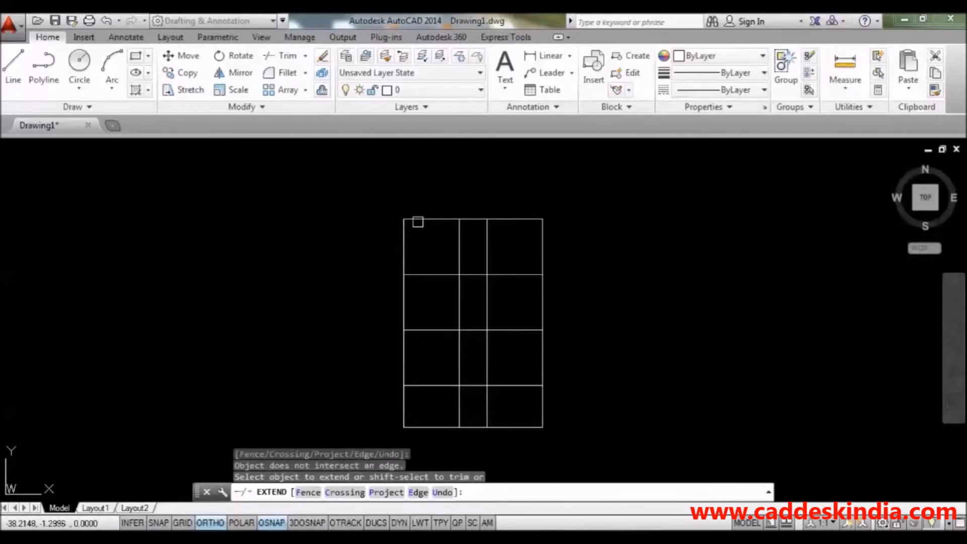
pyautogui.press('Escape')
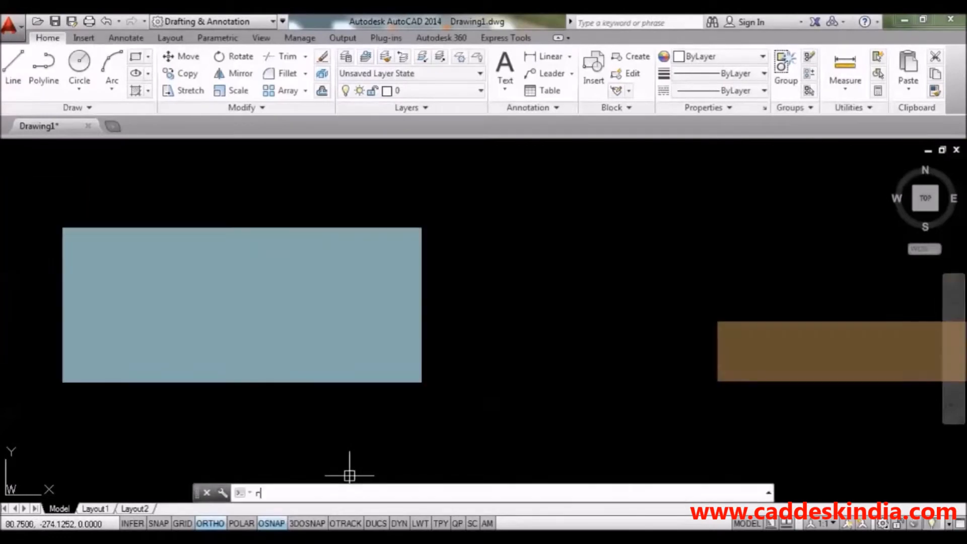
# Draw a rectangle with a length of 200 and a width of 100, using the Dimensions option
pyautogui.write('rec')
pyautogui.press('Return')
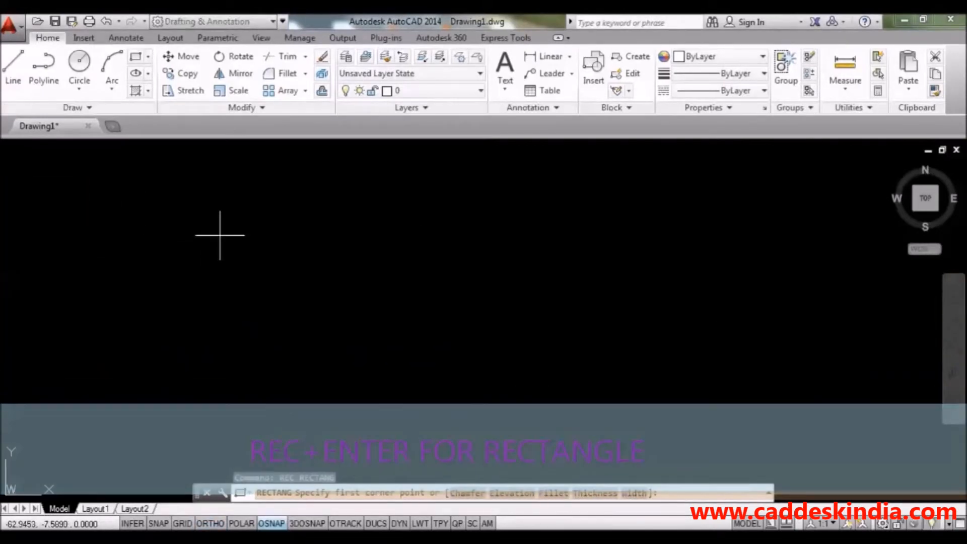
pyautogui.click(224, 226)
pyautogui.write('d')
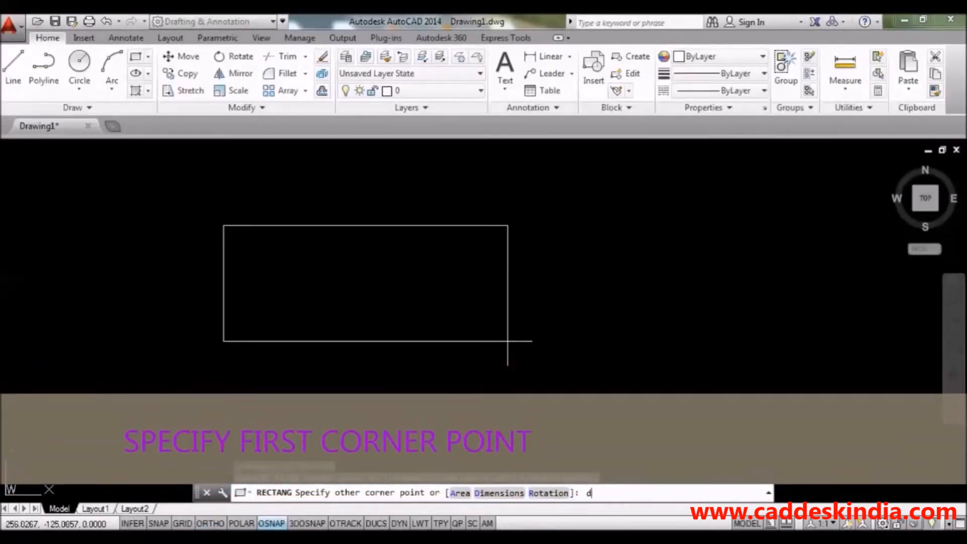
pyautogui.press('Return')
pyautogui.write('20')
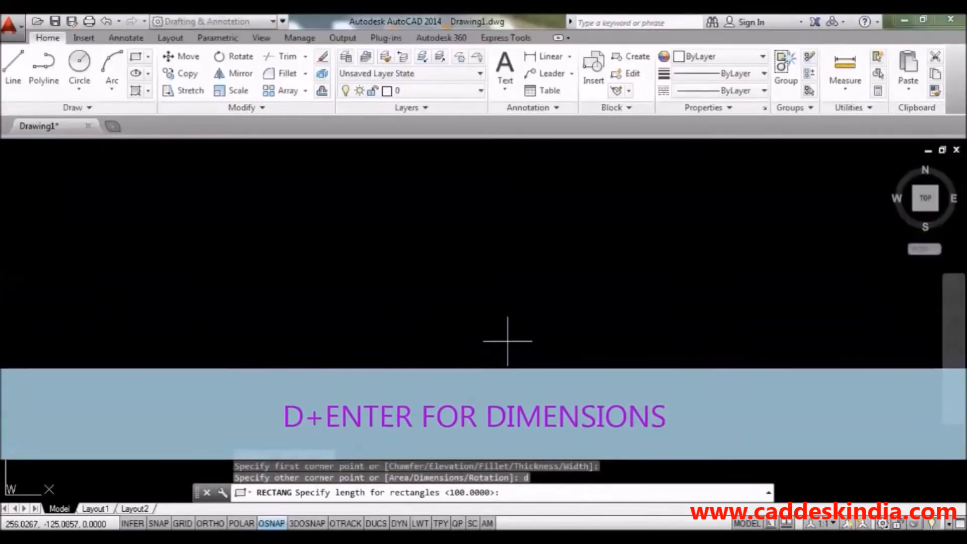
pyautogui.write('0')
pyautogui.press('Return')
pyautogui.write('100')
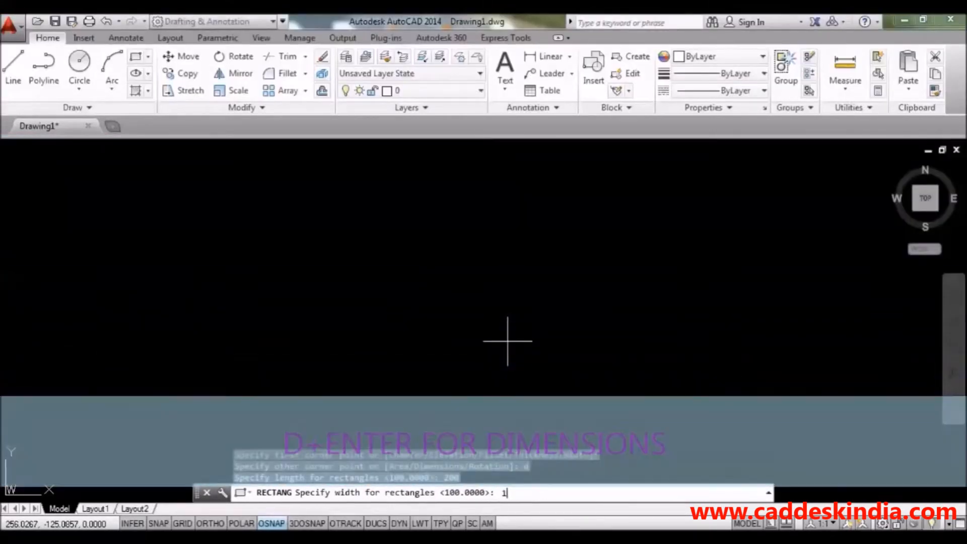
pyautogui.press('Return')
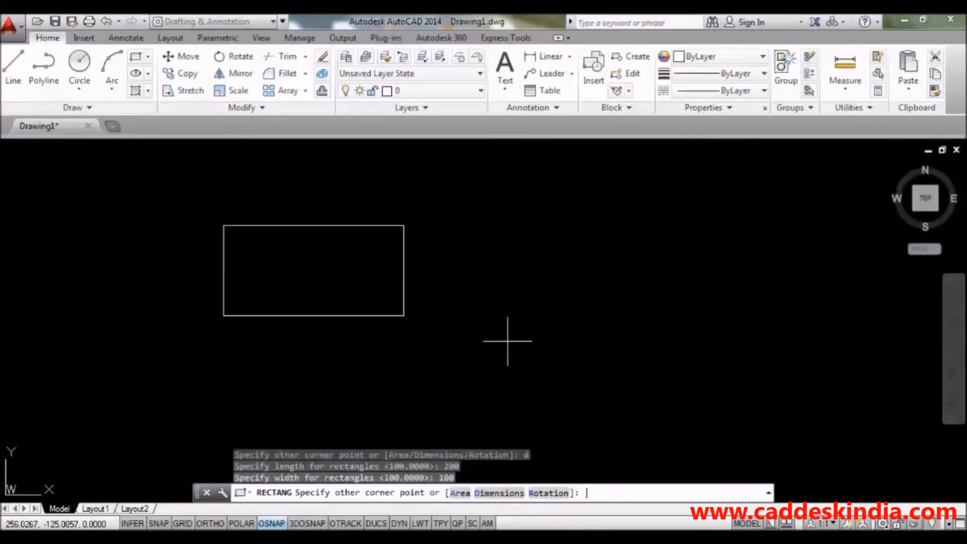
pyautogui.click(419, 325)
# Add a linear dimension above the rectangle by selecting its top edge as the object to dimension
pyautogui.moveTo(399, 296)
pyautogui.mouseDown(button='middle')
pyautogui.moveTo(425, 318)
pyautogui.moveTo(498, 321)
pyautogui.mouseUp(button='middle')
pyautogui.scroll(2, 416, 313)
pyautogui.click(544, 56)
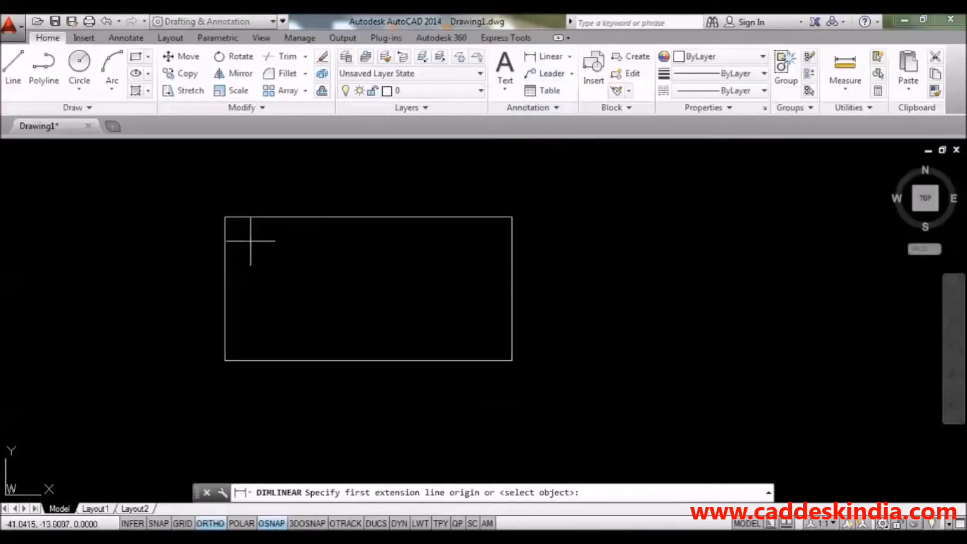
pyautogui.press('Return')
pyautogui.click(264, 217)
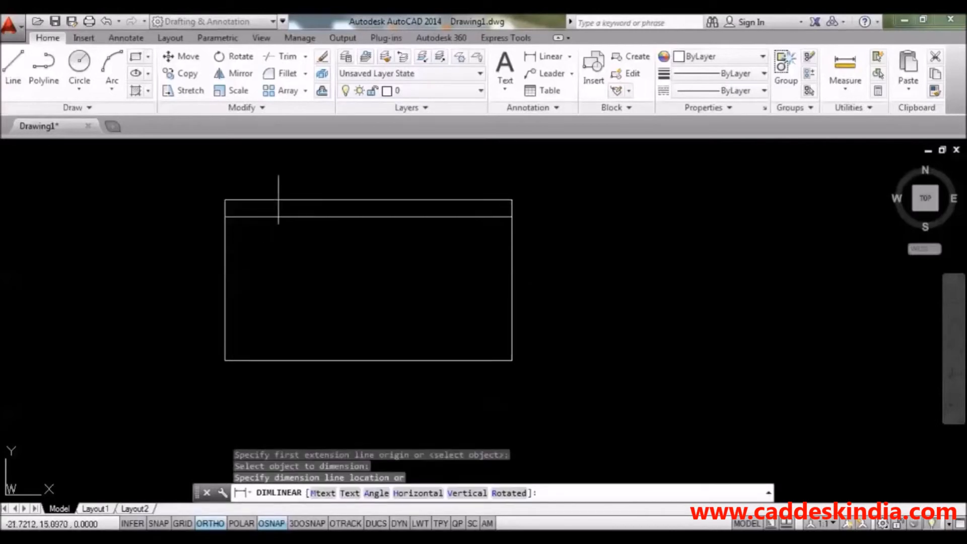
pyautogui.click(288, 198)
# Set the Standard dimension style's overall scale to 25 and make the style current
pyautogui.write('d')
pyautogui.press('Return')
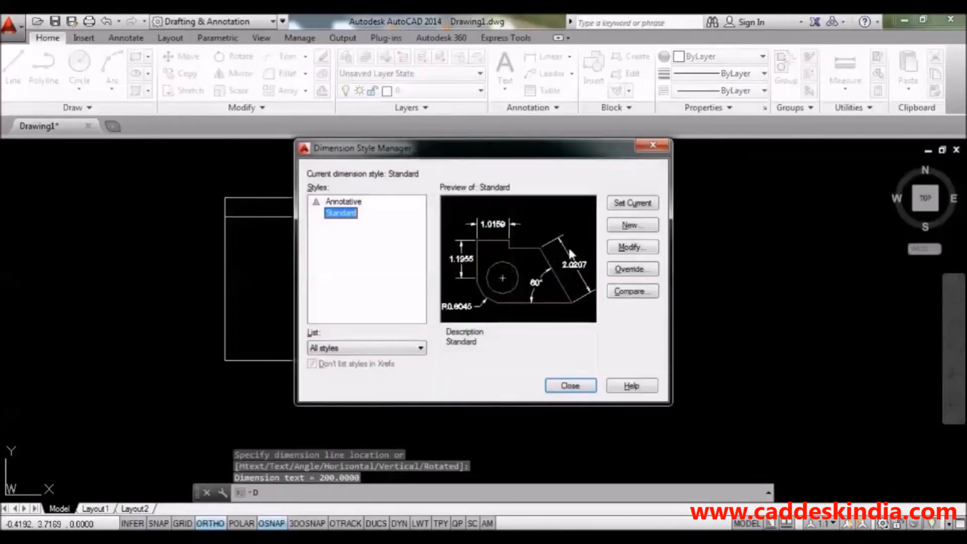
pyautogui.click(617, 249)
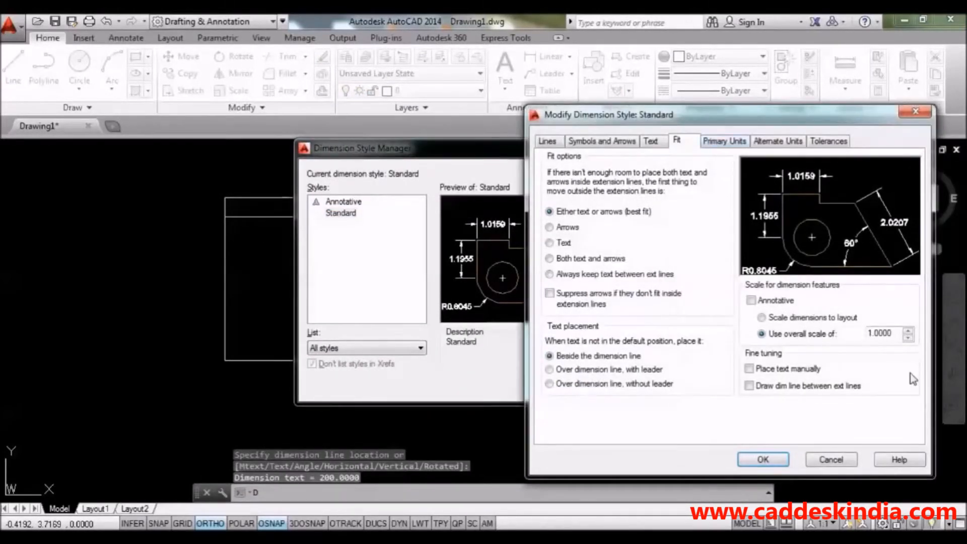
pyautogui.moveTo(892, 338); pyautogui.dragTo(721, 360)
pyautogui.write('25')
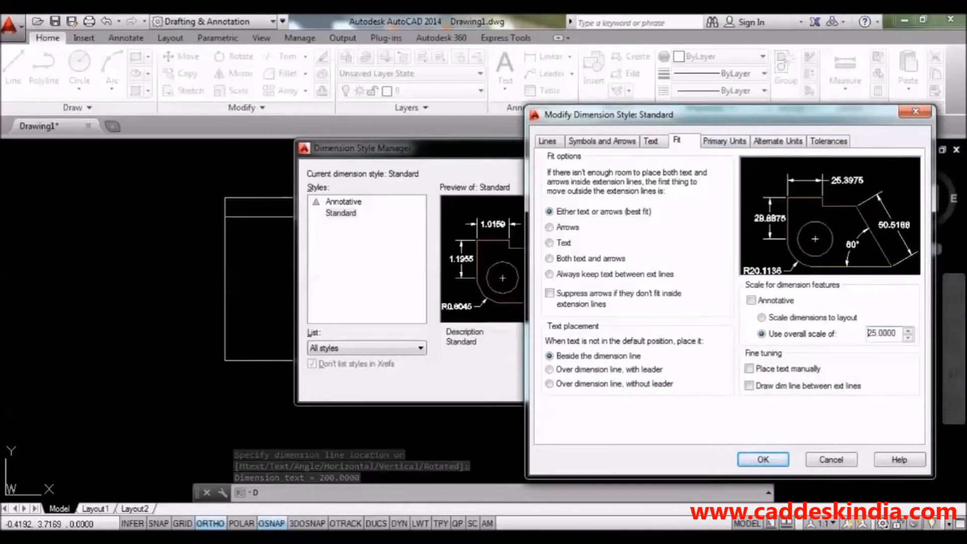
pyautogui.click(763, 460)
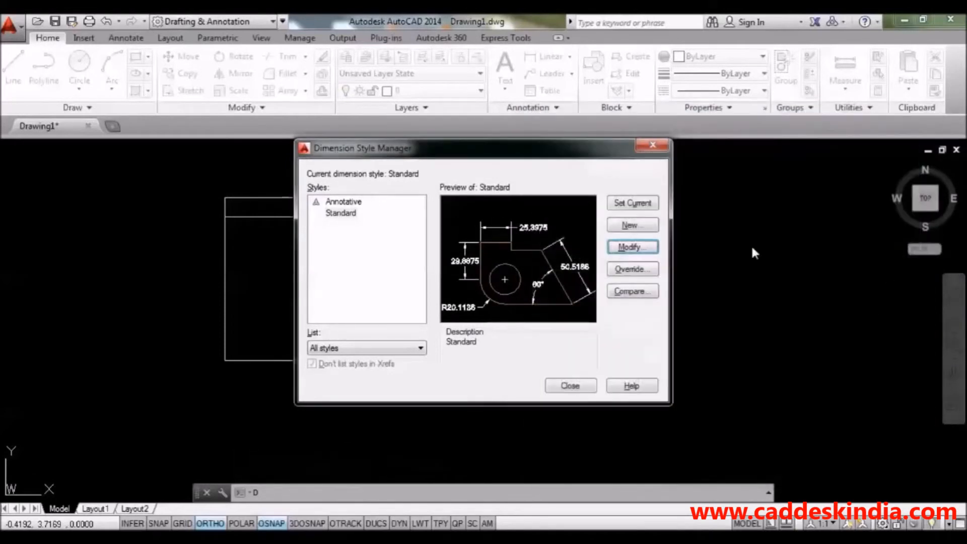
pyautogui.click(633, 203)
pyautogui.click(571, 386)
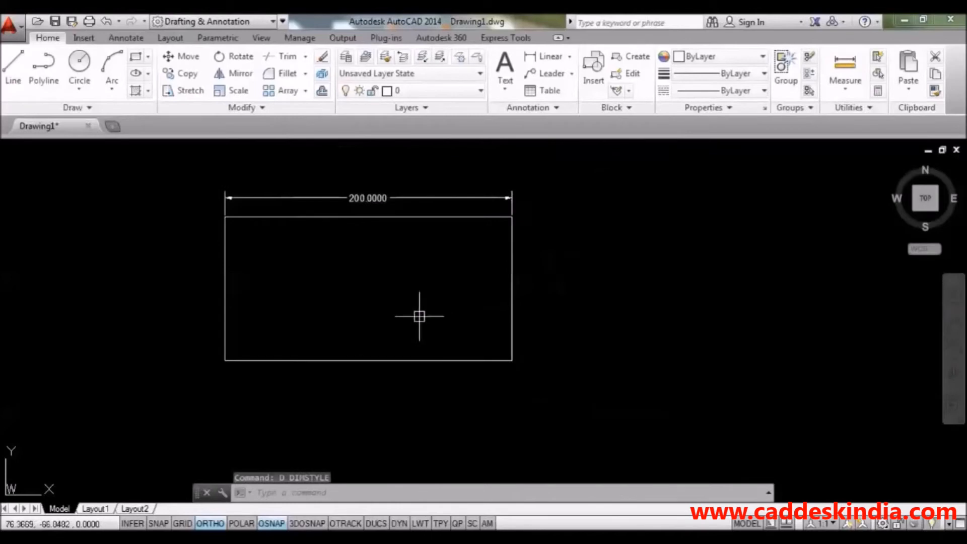
# Add a vertical linear dimension beside the rectangle by selecting its right edge as the object to dimension
pyautogui.scroll(2, 399, 315)
pyautogui.scroll(-2, 400, 318)
pyautogui.moveTo(400, 318); pyautogui.dragTo(391, 328, button='middle')
pyautogui.write('dli')
pyautogui.press('Return')
pyautogui.press('Return')
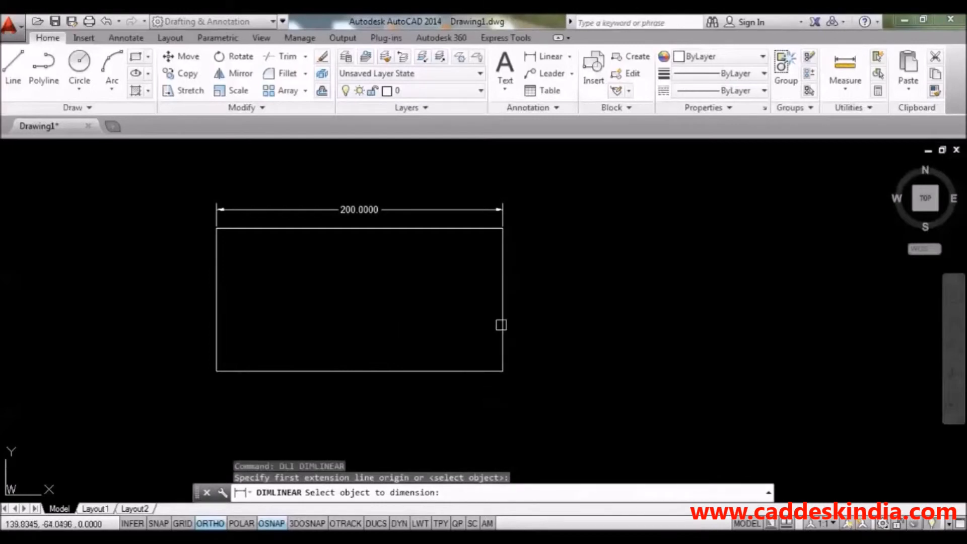
pyautogui.click(502, 323)
pyautogui.click(531, 322)
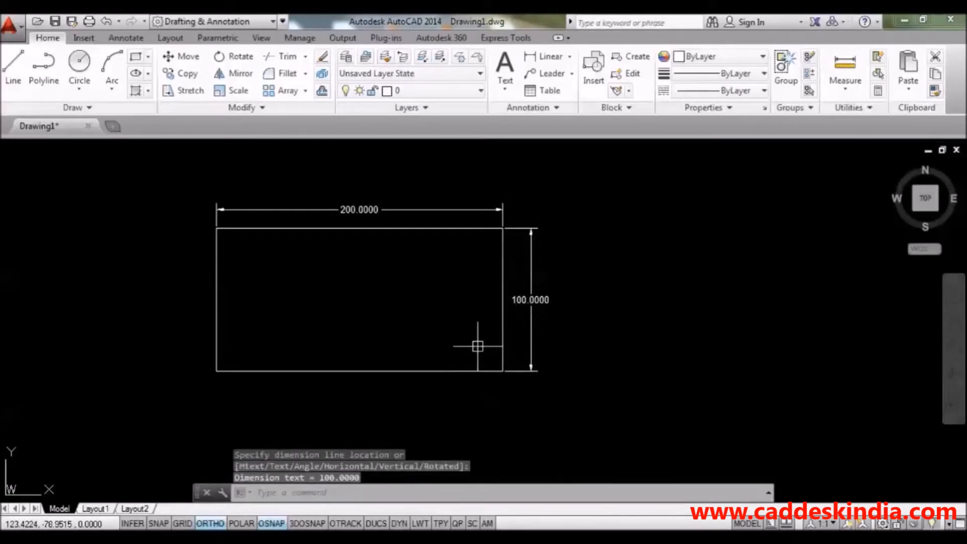
# Stretch the rectangle's right end with its dimensions 200 units to the right, using the lower-right corner as base point
pyautogui.moveTo(453, 315); pyautogui.dragTo(458, 326, button='middle')
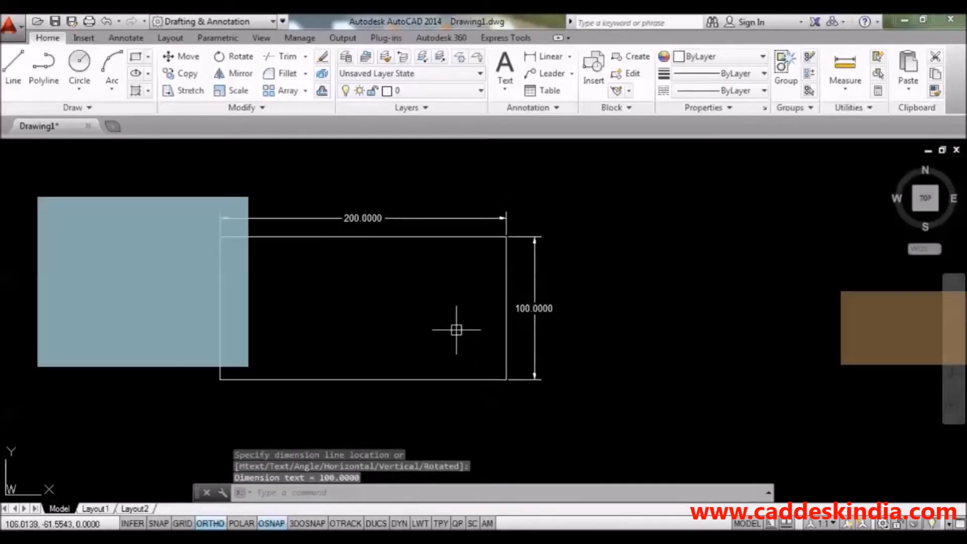
pyautogui.write('s')
pyautogui.press('Return')
pyautogui.click(583, 195)
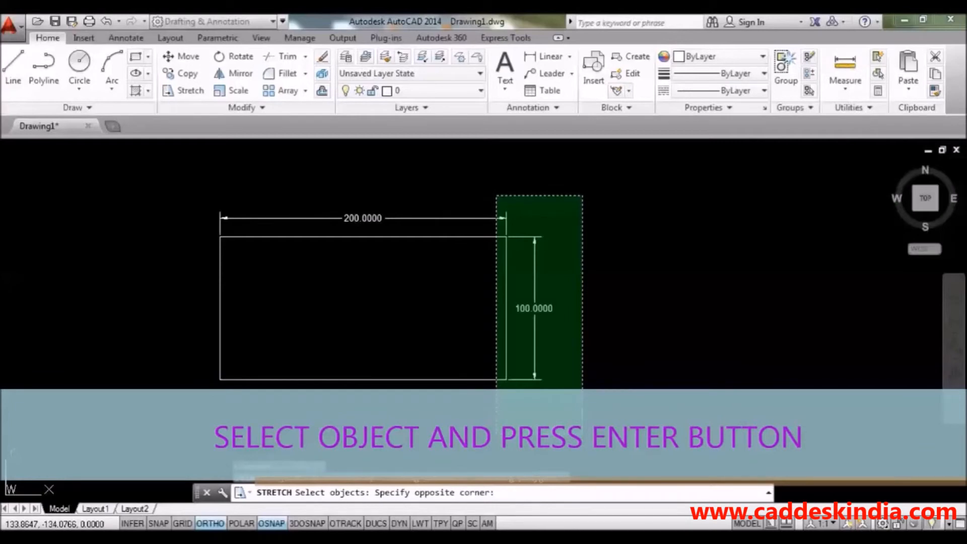
pyautogui.click(496, 434)
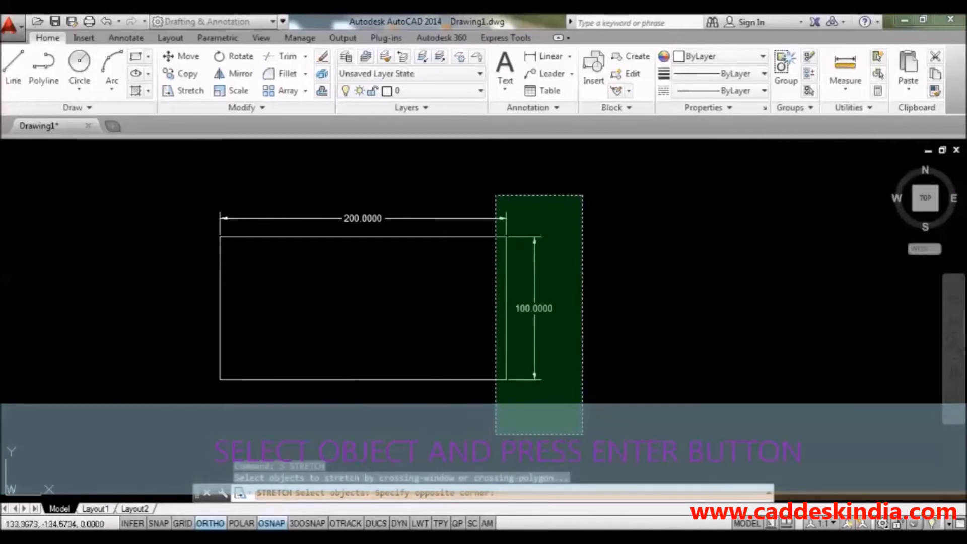
pyautogui.press('Return')
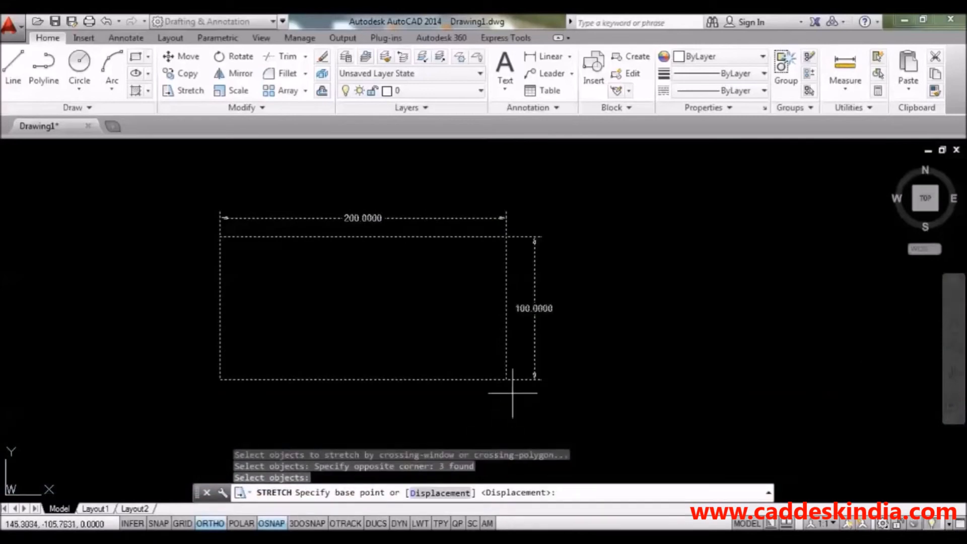
pyautogui.click(508, 379)
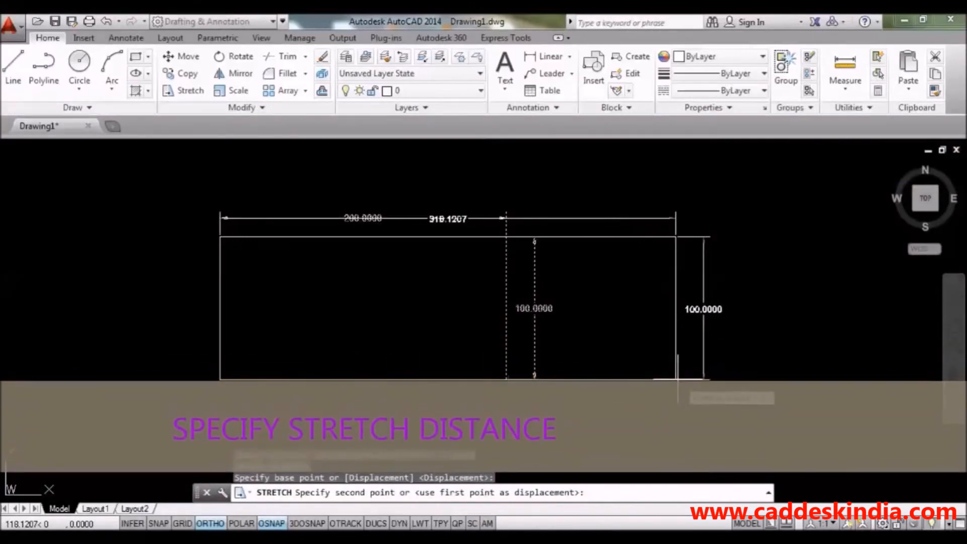
pyautogui.write('200')
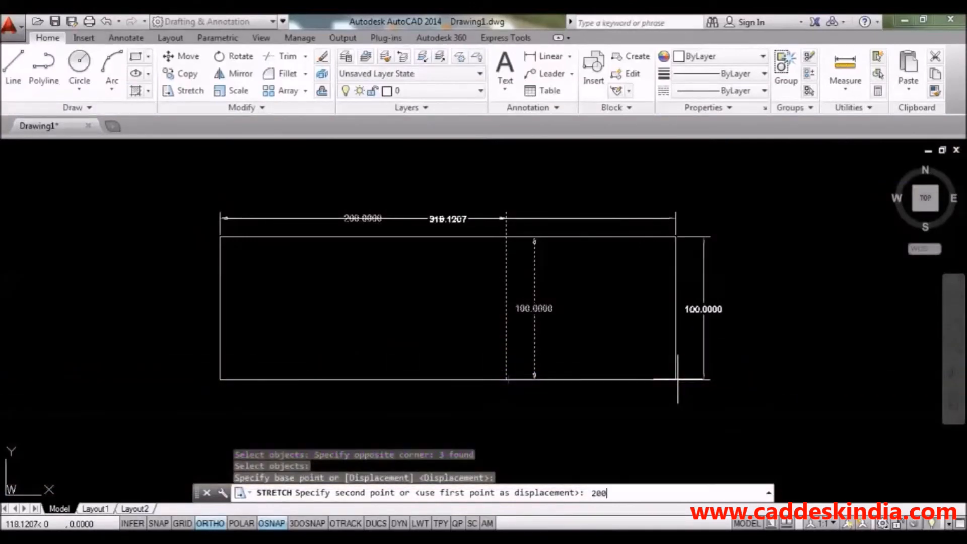
pyautogui.press('Return')
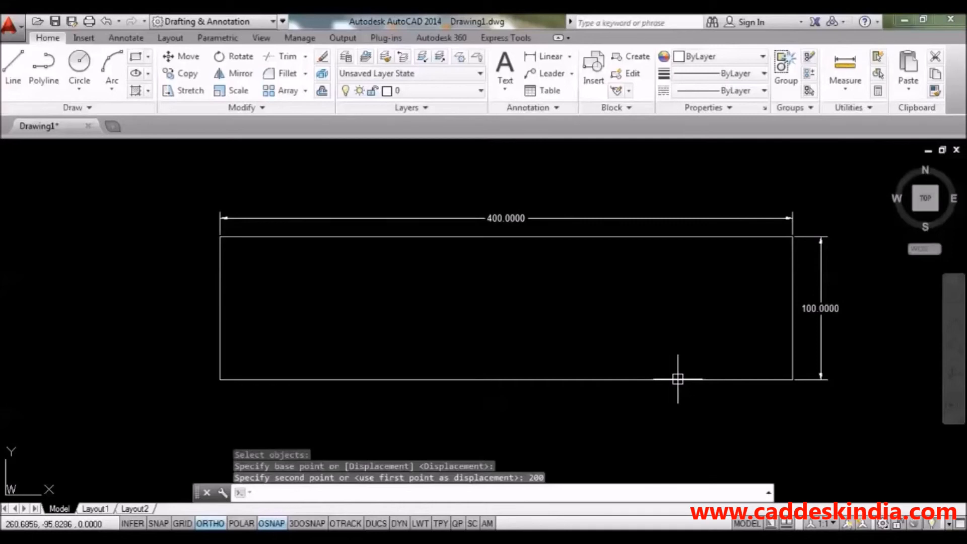
# Stretch the rectangle's bottom edge with its vertical dimension 200 units downward, using the lower-left corner as base point
pyautogui.scroll(-2, 660, 359)
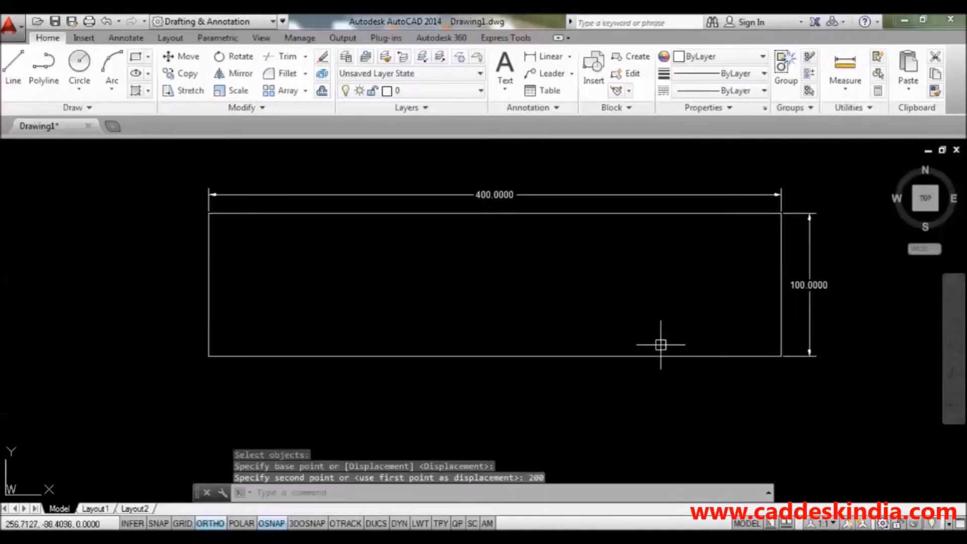
pyautogui.moveTo(637, 350); pyautogui.dragTo(631, 331, button='middle')
pyautogui.write('s')
pyautogui.press('Return')
pyautogui.click(752, 331)
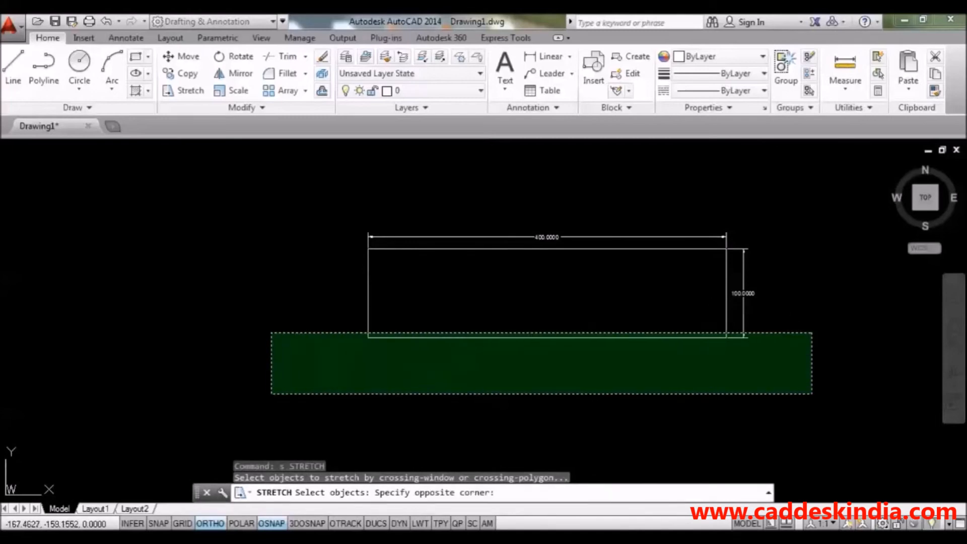
pyautogui.click(272, 394)
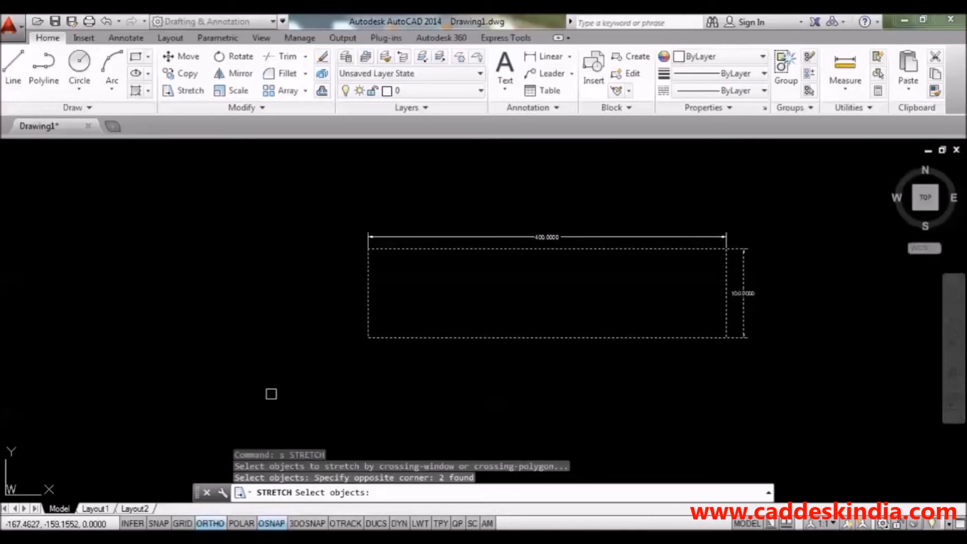
pyautogui.press('Return')
pyautogui.click(367, 338)
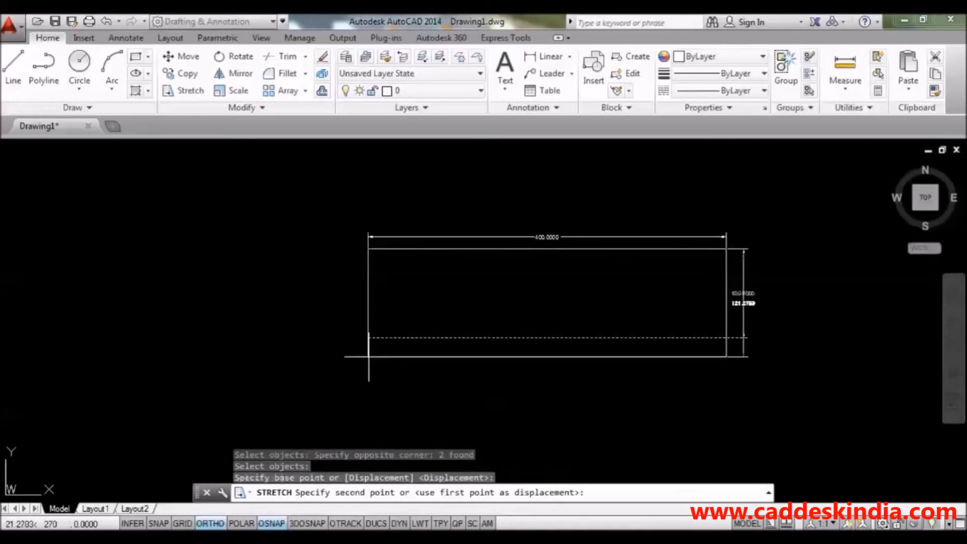
pyautogui.write('200')
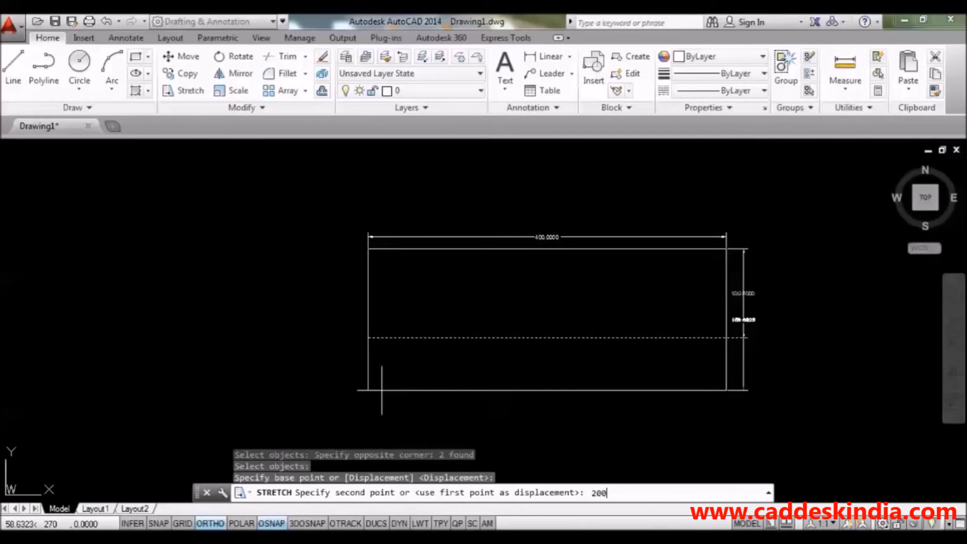
pyautogui.press('Return')
pyautogui.scroll(-1, 454, 356)
pyautogui.moveTo(454, 357); pyautogui.dragTo(440, 277, button='middle')
pyautogui.moveTo(592, 316); pyautogui.dragTo(524, 331, button='middle')
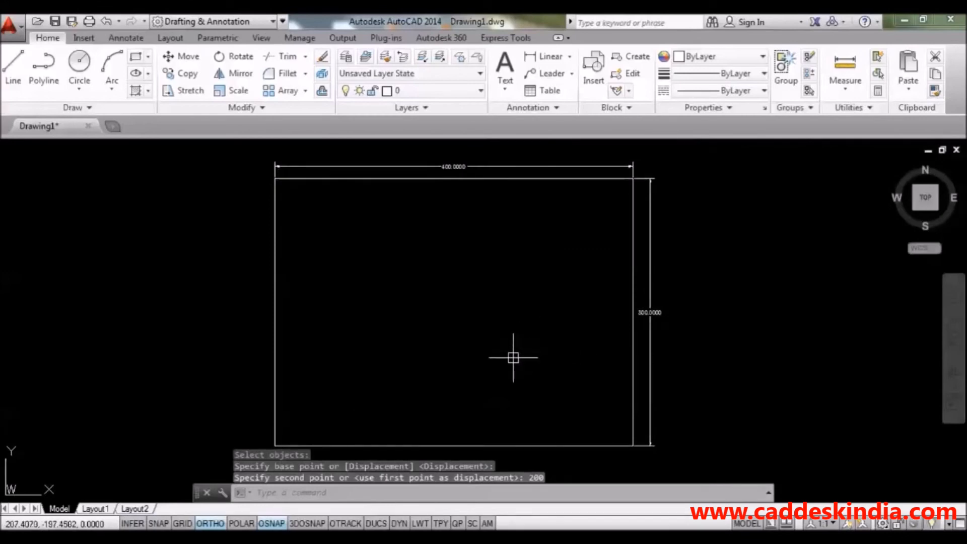
# Stretch the rectangle's right end with its dimensions 200 units to the left, using the lower-right corner as base point
pyautogui.middleClick(460, 363)
pyautogui.middleClick(460, 363)
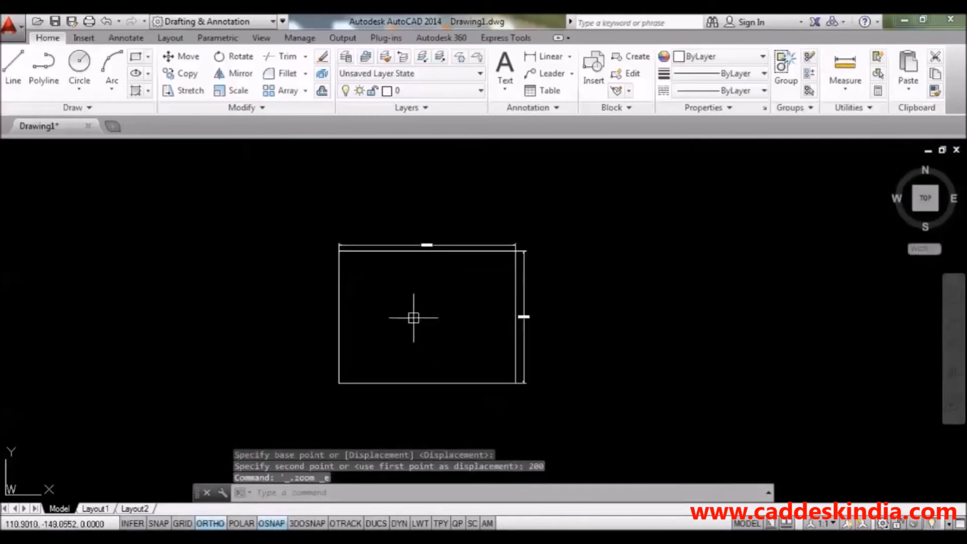
pyautogui.write('s')
pyautogui.press('Return')
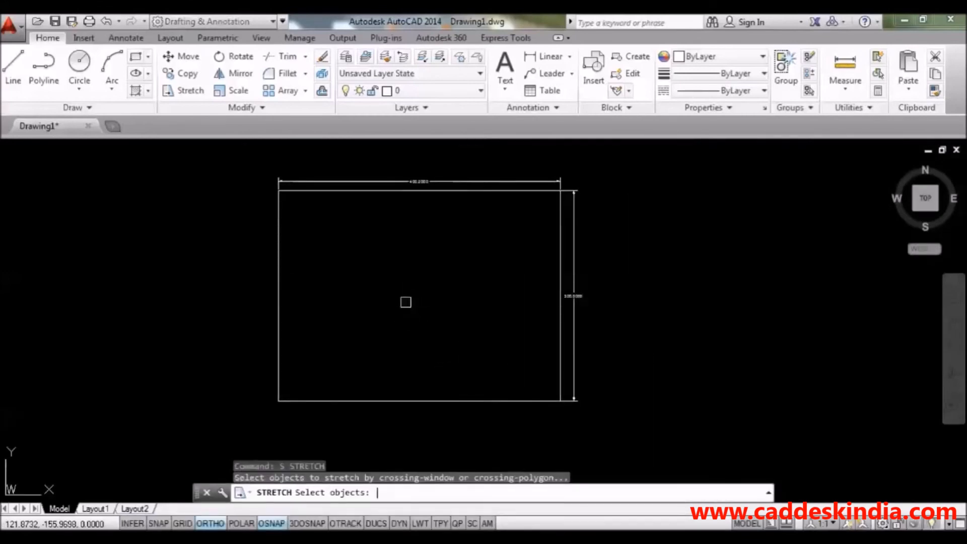
pyautogui.click(606, 177)
pyautogui.click(550, 425)
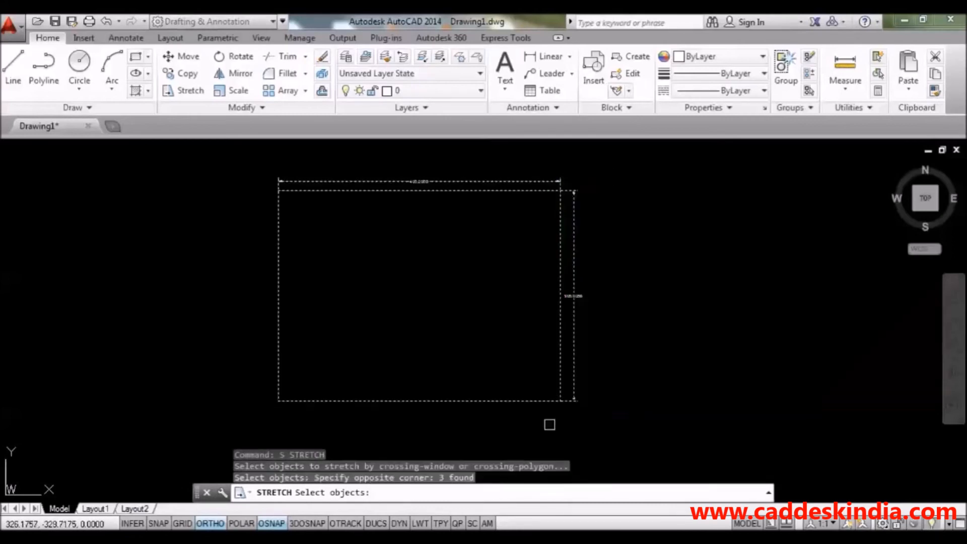
pyautogui.press('Return')
pyautogui.click(561, 400)
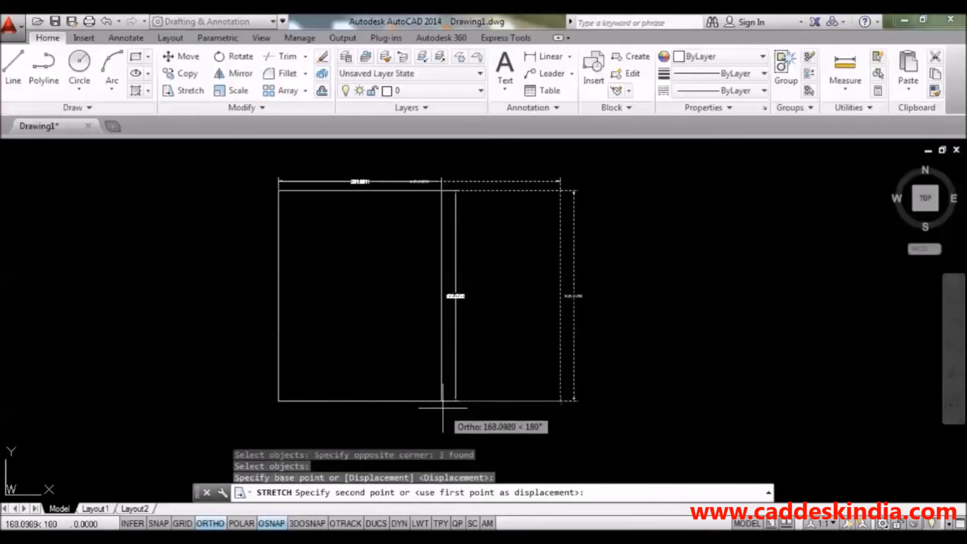
pyautogui.write('20')
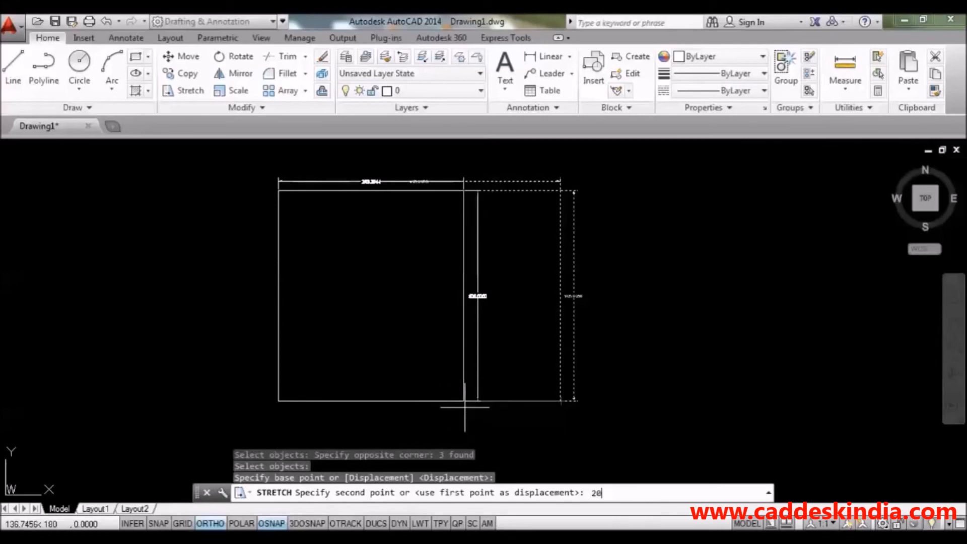
pyautogui.write('0')
pyautogui.press('Return')
pyautogui.scroll(3, 353, 211)
pyautogui.scroll(-2, 336, 206)
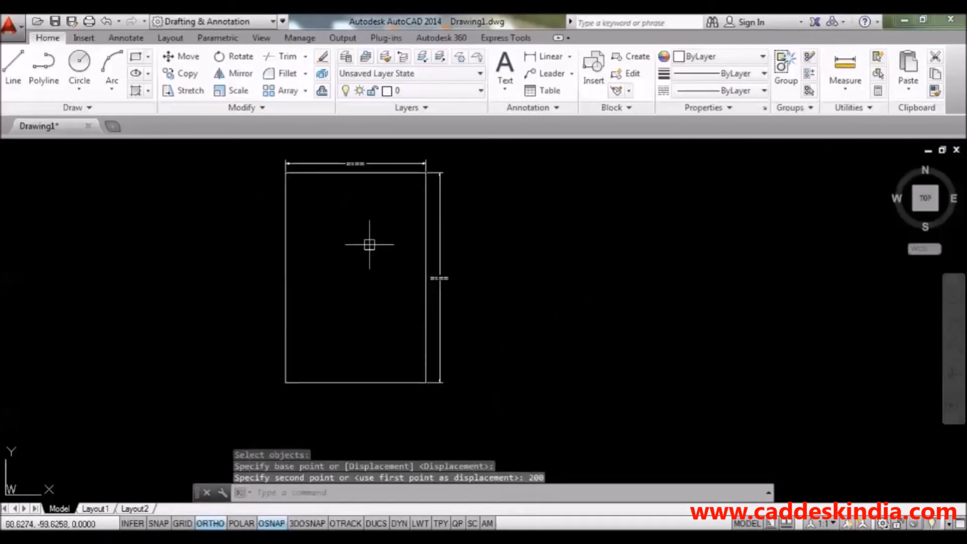